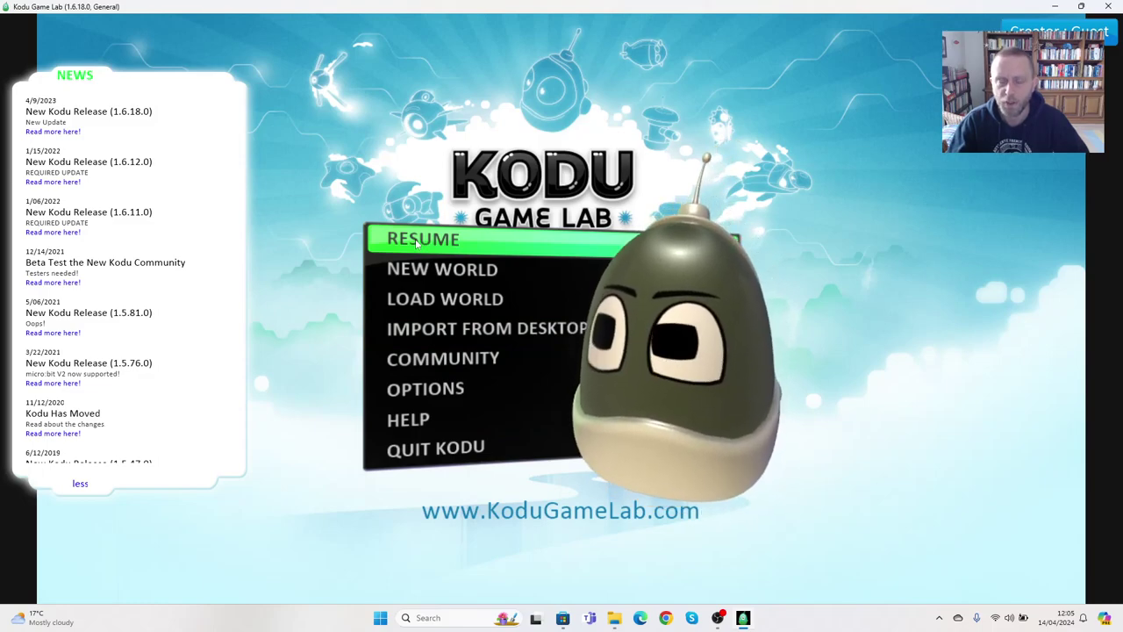
In the Load World library, bring up the options for the saved Test world.
{"action": "left_click", "coordinate": [436, 303]}
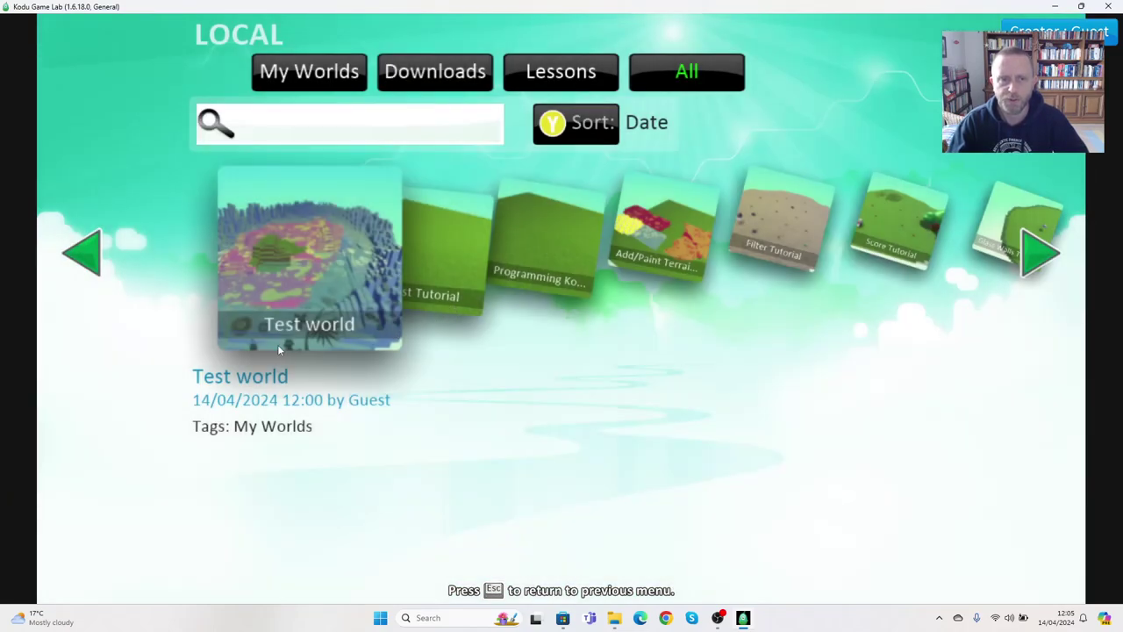
{"action": "left_click", "coordinate": [334, 279]}
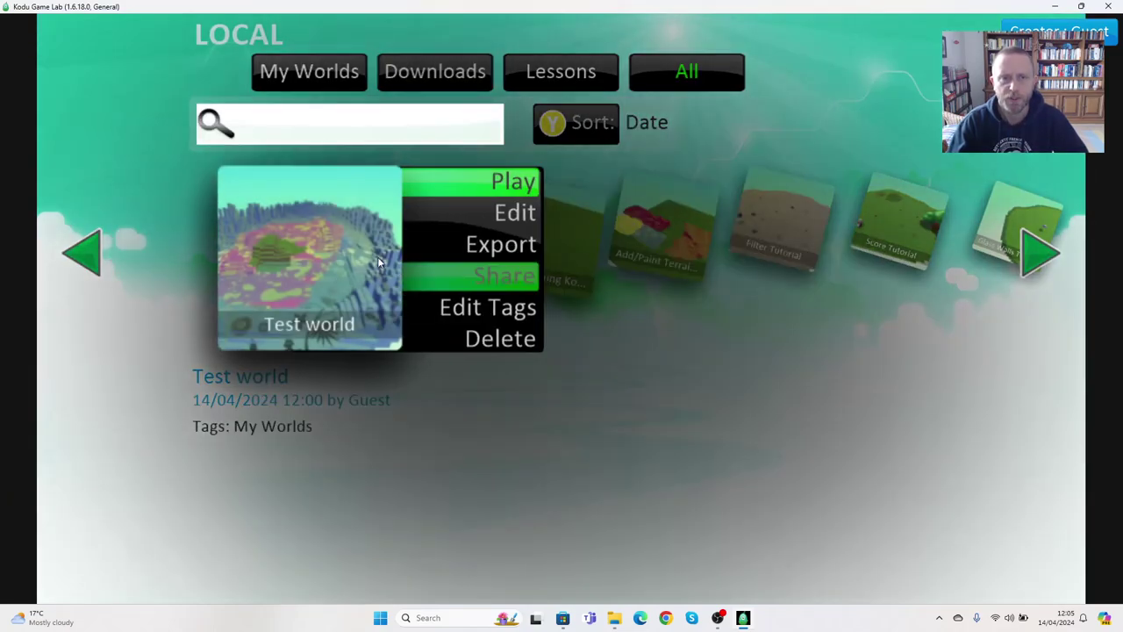
Edit Test world, pan, orbit and zoom toward the green hill, then select the Object Tool.
{"action": "left_click", "coordinate": [430, 230]}
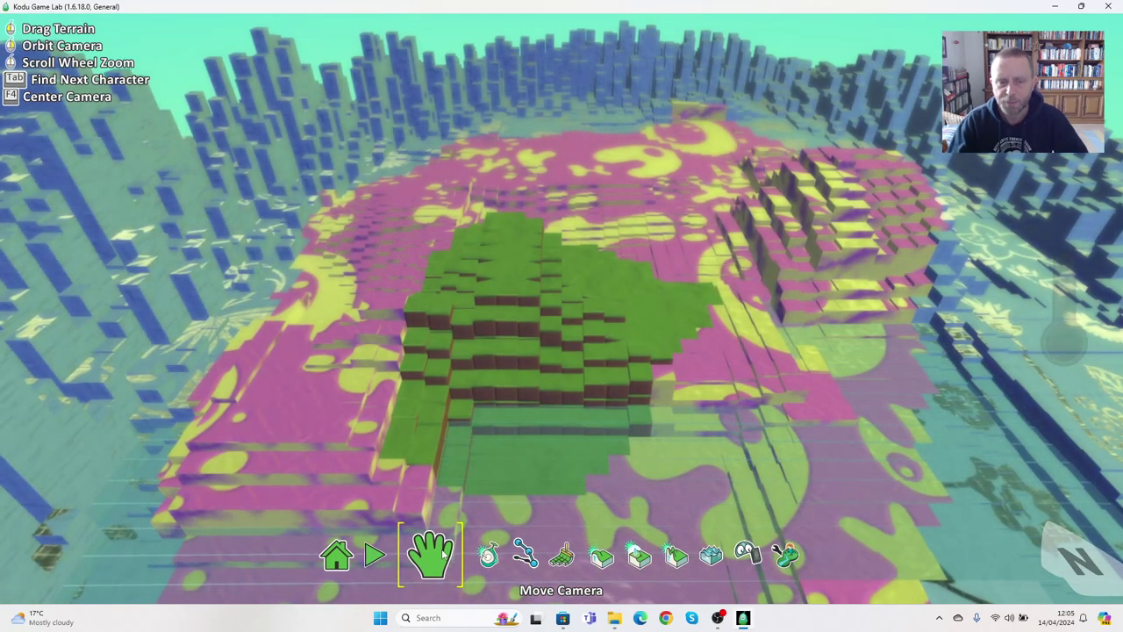
{"action": "left_click_drag", "start_coordinate": [710, 404], "coordinate": [641, 230]}
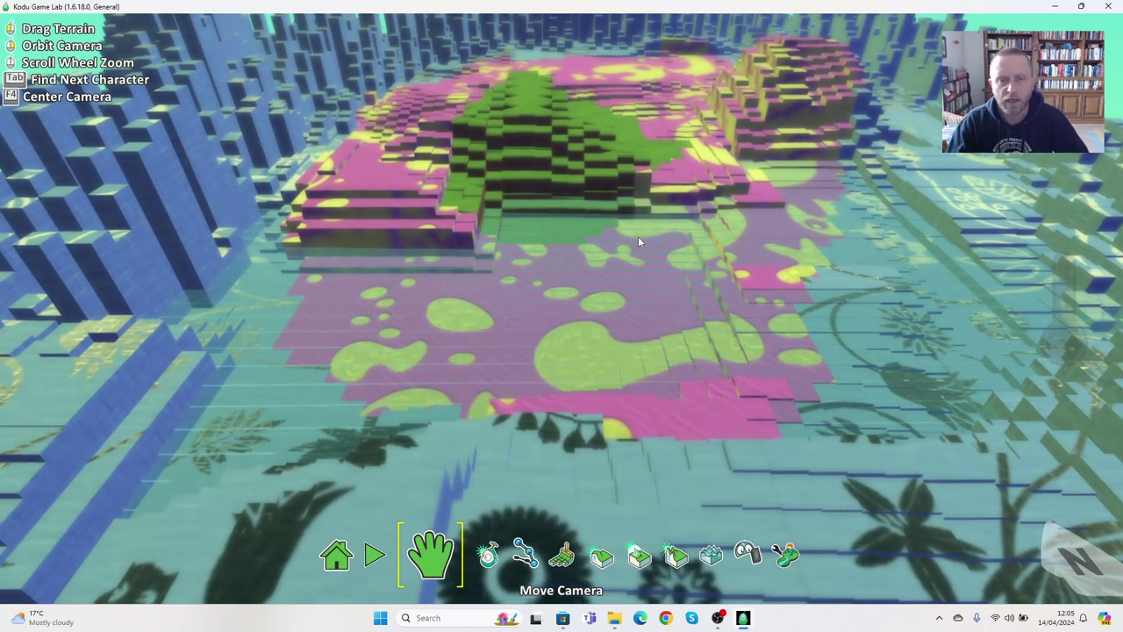
{"action": "scroll", "coordinate": [638, 236], "scroll_direction": "down", "scroll_amount": 5}
{"action": "scroll", "coordinate": [637, 236], "scroll_direction": "up", "scroll_amount": 5}
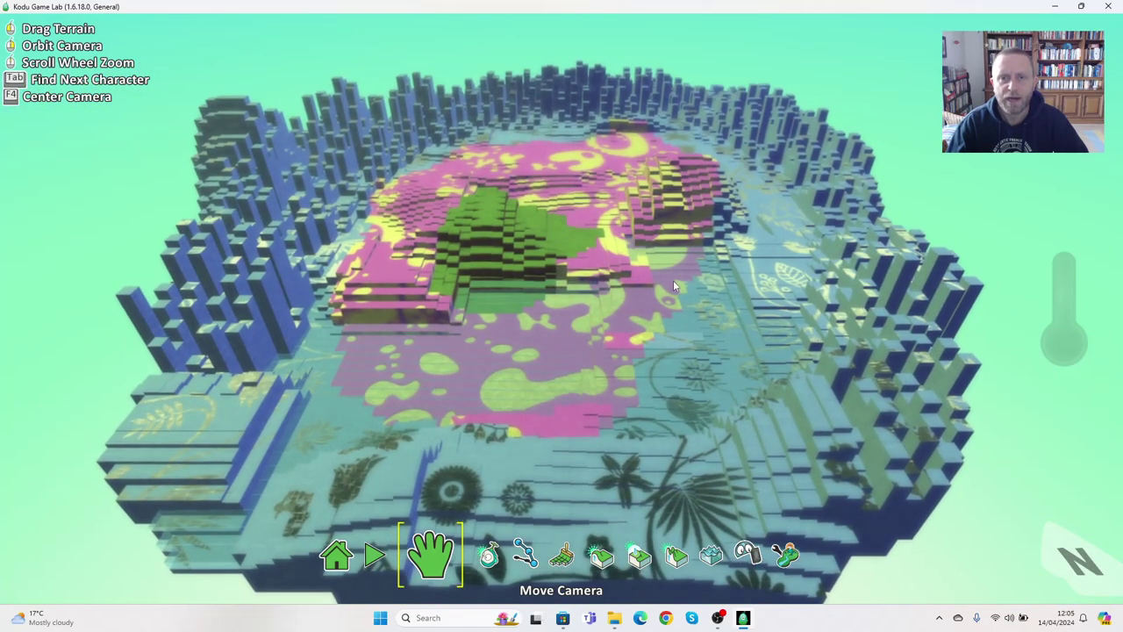
{"action": "right_click_drag", "start_coordinate": [638, 237], "coordinate": [526, 285]}
{"action": "scroll", "coordinate": [526, 285], "scroll_direction": "down", "scroll_amount": 4}
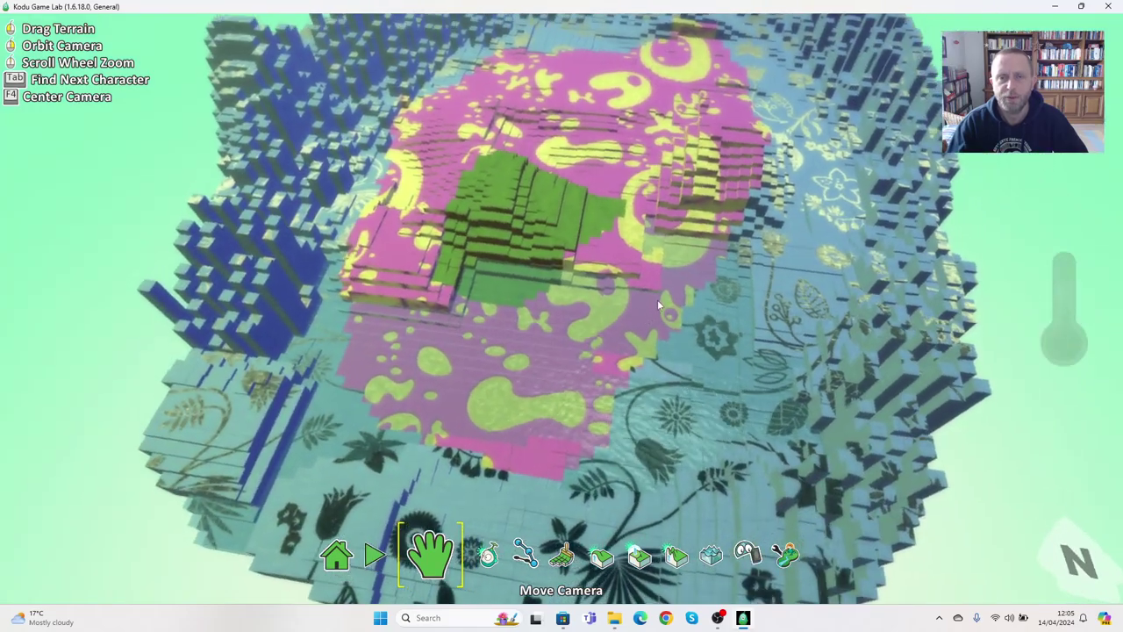
{"action": "scroll", "coordinate": [589, 287], "scroll_direction": "up", "scroll_amount": 2}
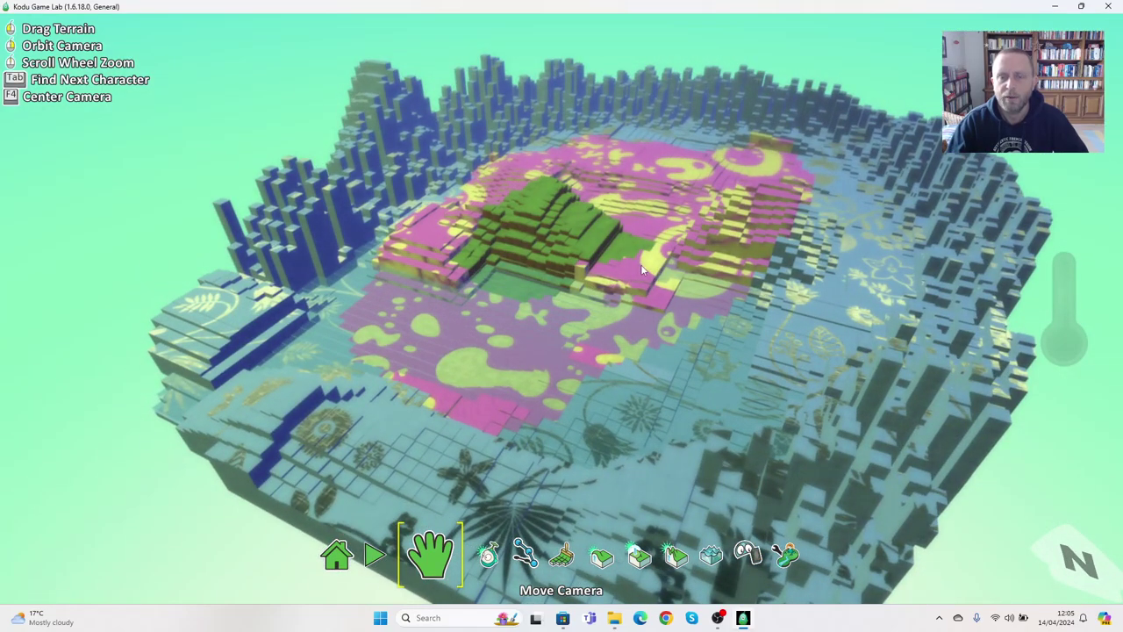
{"action": "scroll", "coordinate": [641, 270], "scroll_direction": "up", "scroll_amount": 1}
{"action": "scroll", "coordinate": [483, 472], "scroll_direction": "up", "scroll_amount": 1}
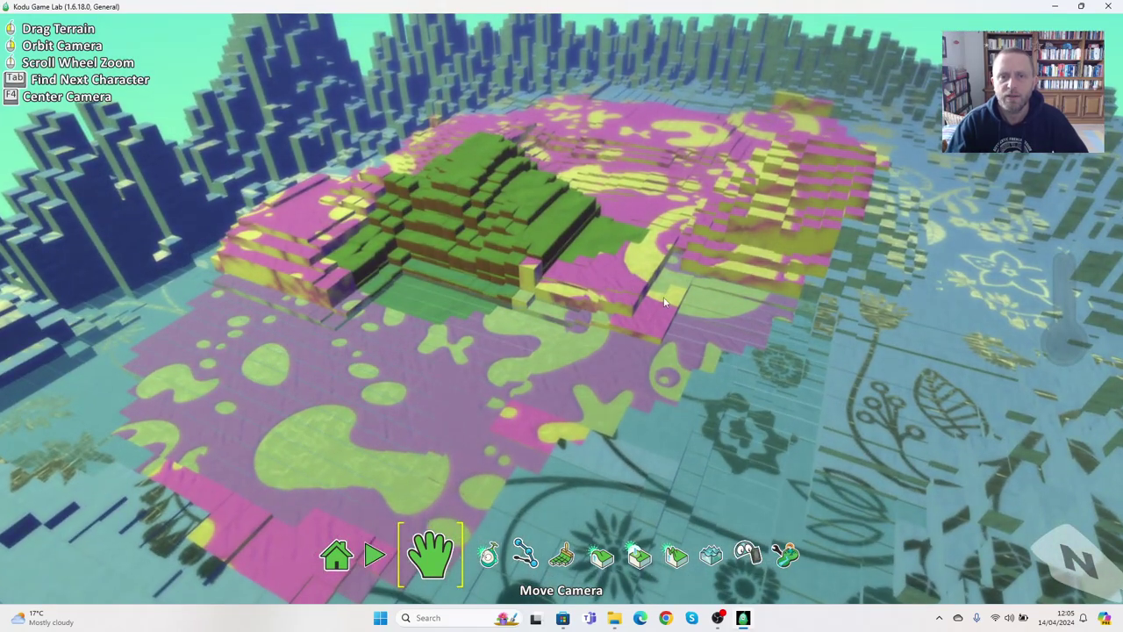
{"action": "left_click_drag", "start_coordinate": [664, 303], "coordinate": [587, 433]}
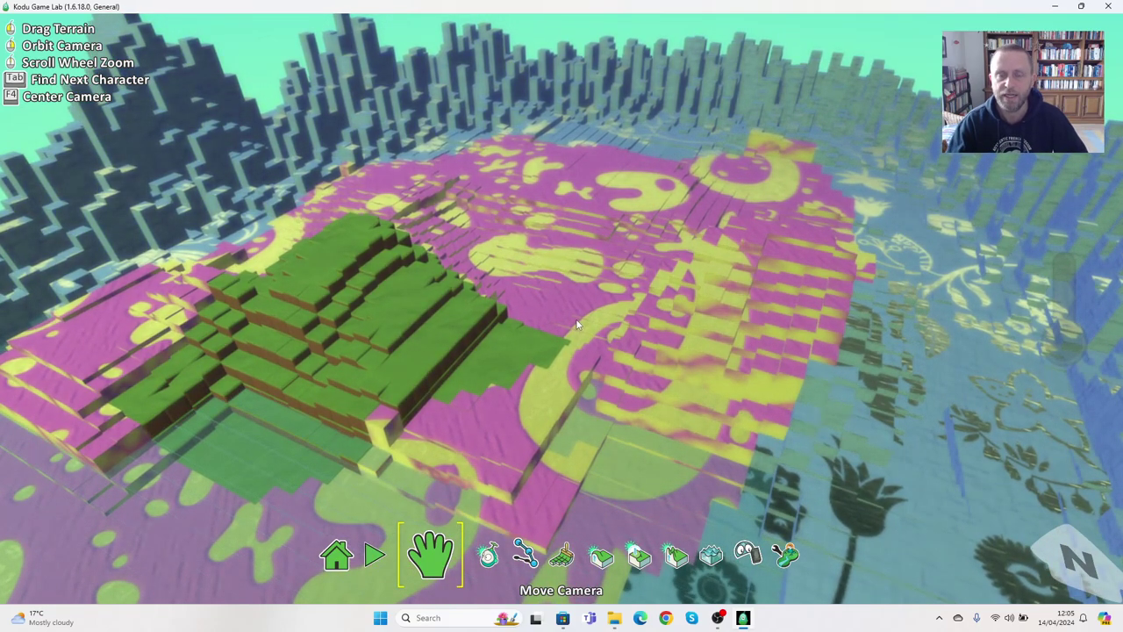
{"action": "left_click", "coordinate": [488, 553]}
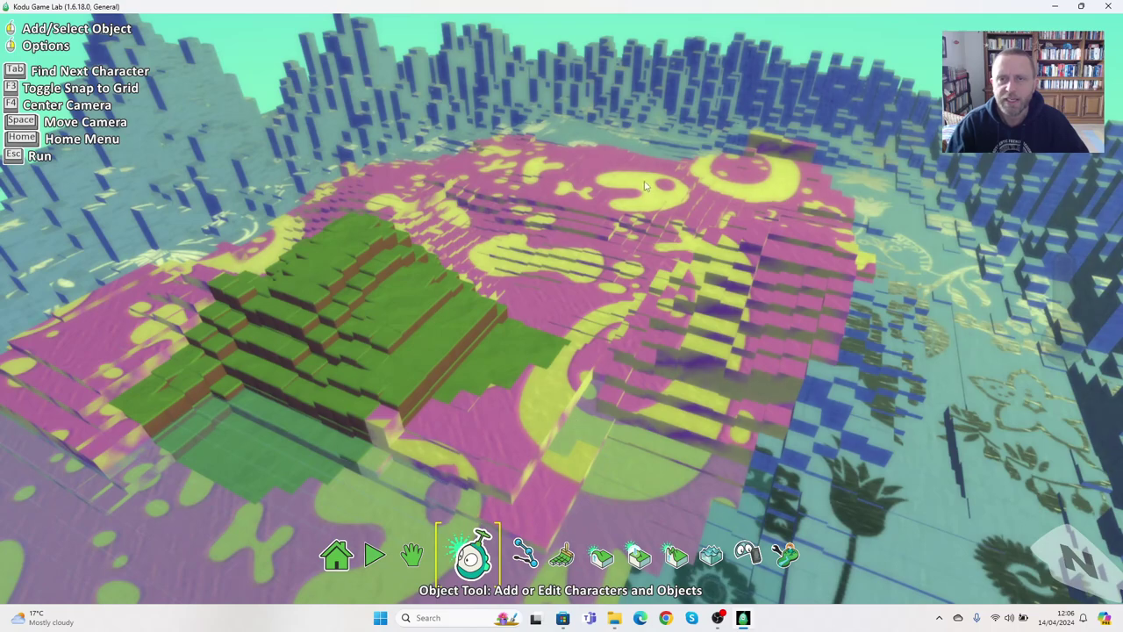
{"action": "left_click", "coordinate": [676, 77]}
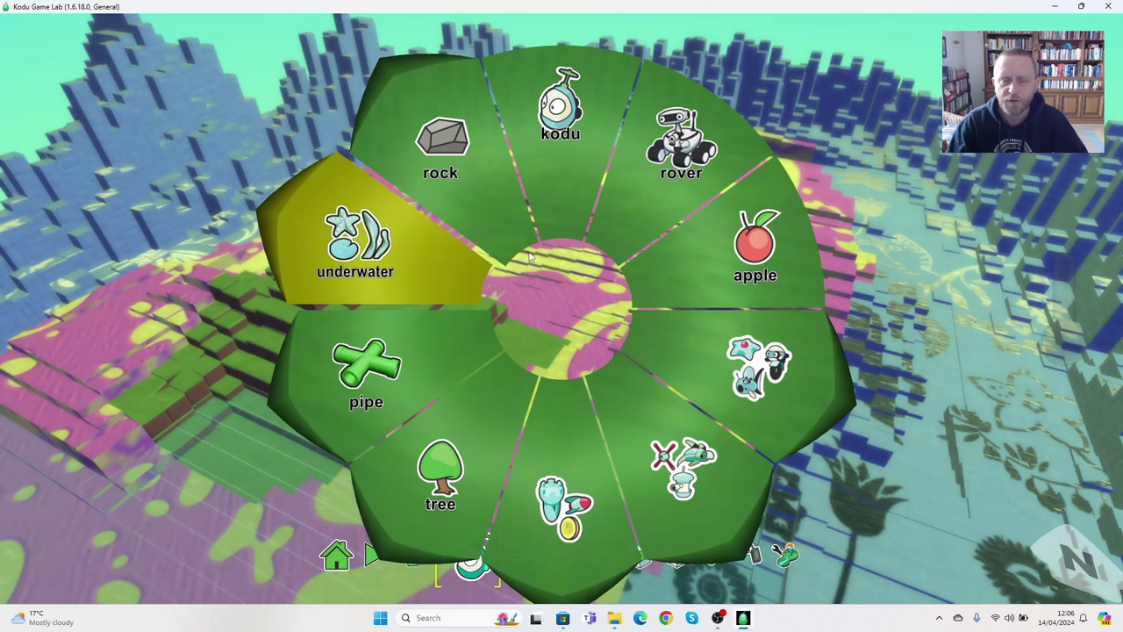
{"action": "right_click", "coordinate": [634, 337]}
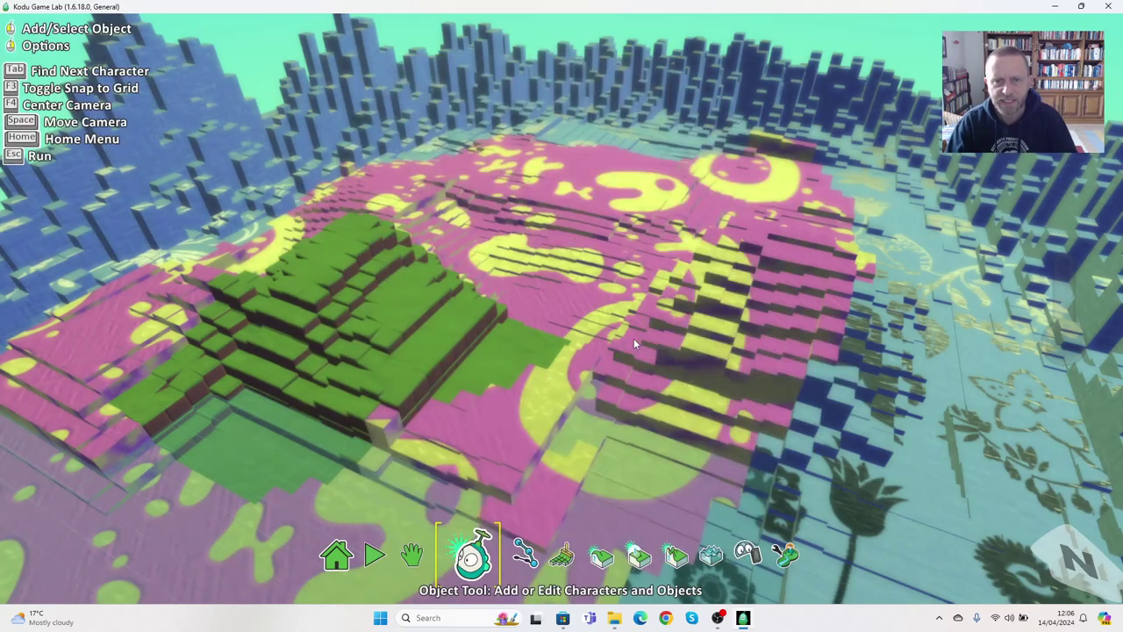
{"action": "left_click", "coordinate": [506, 551]}
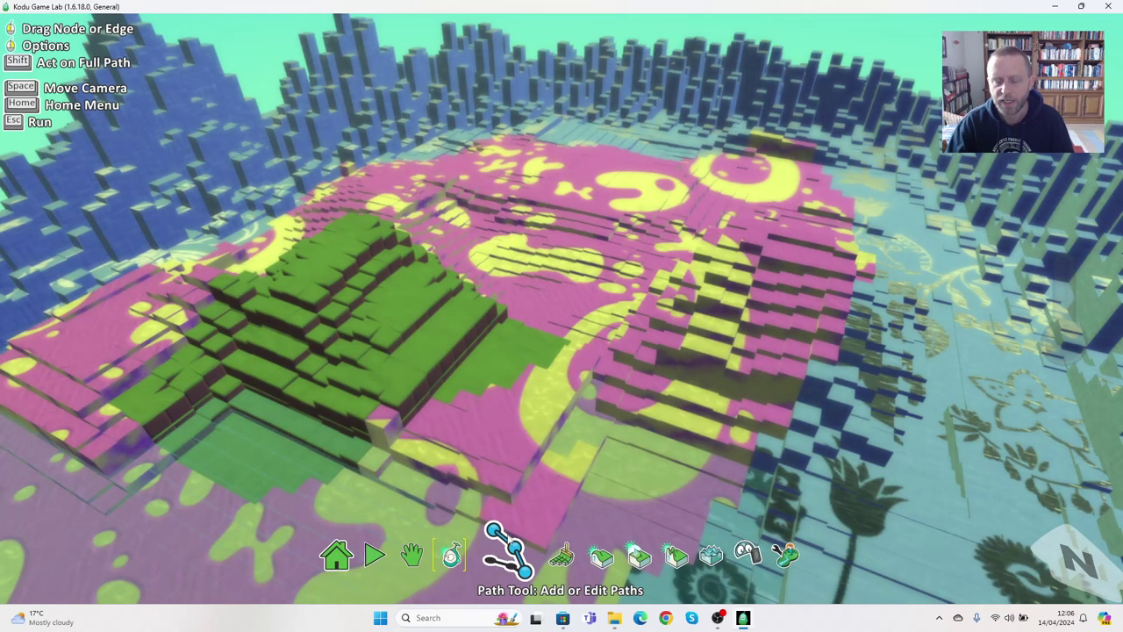
{"action": "left_click", "coordinate": [414, 551]}
{"action": "left_click_drag", "start_coordinate": [510, 453], "coordinate": [623, 435]}
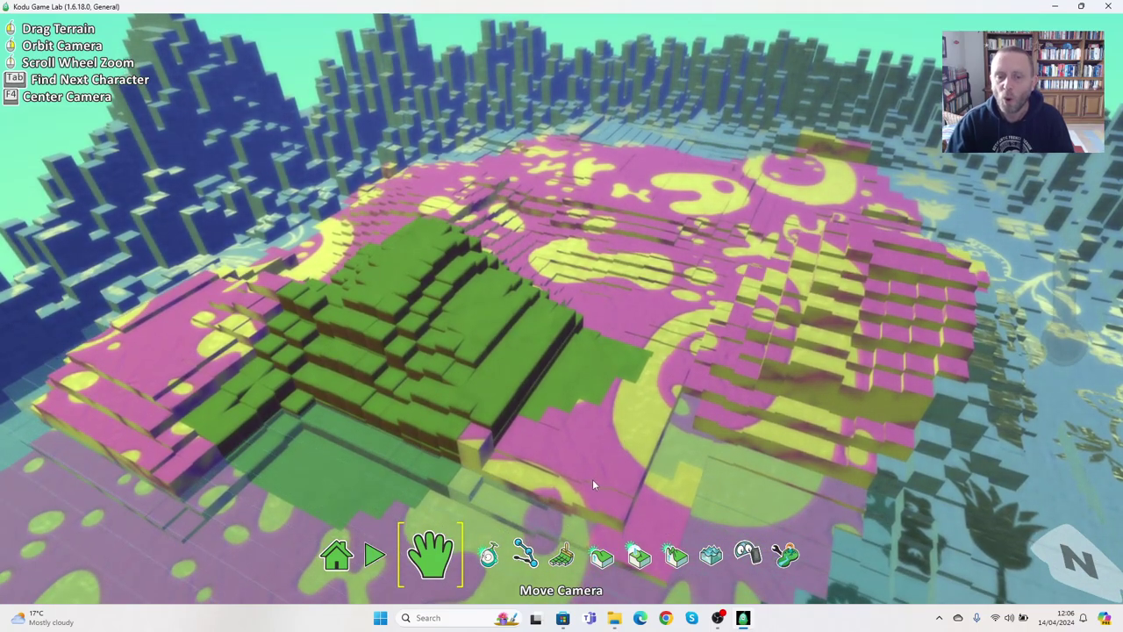
{"action": "mouse_move", "coordinate": [551, 551]}
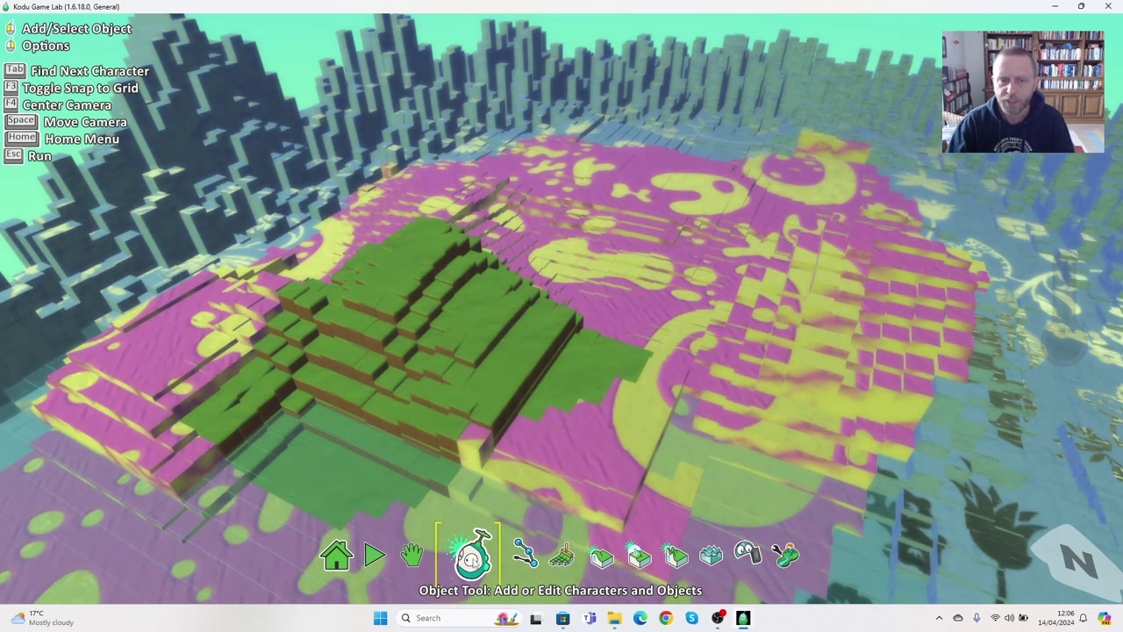
Place a tree variant above the green hill and cycle its colour to red.
{"action": "left_click", "coordinate": [416, 235]}
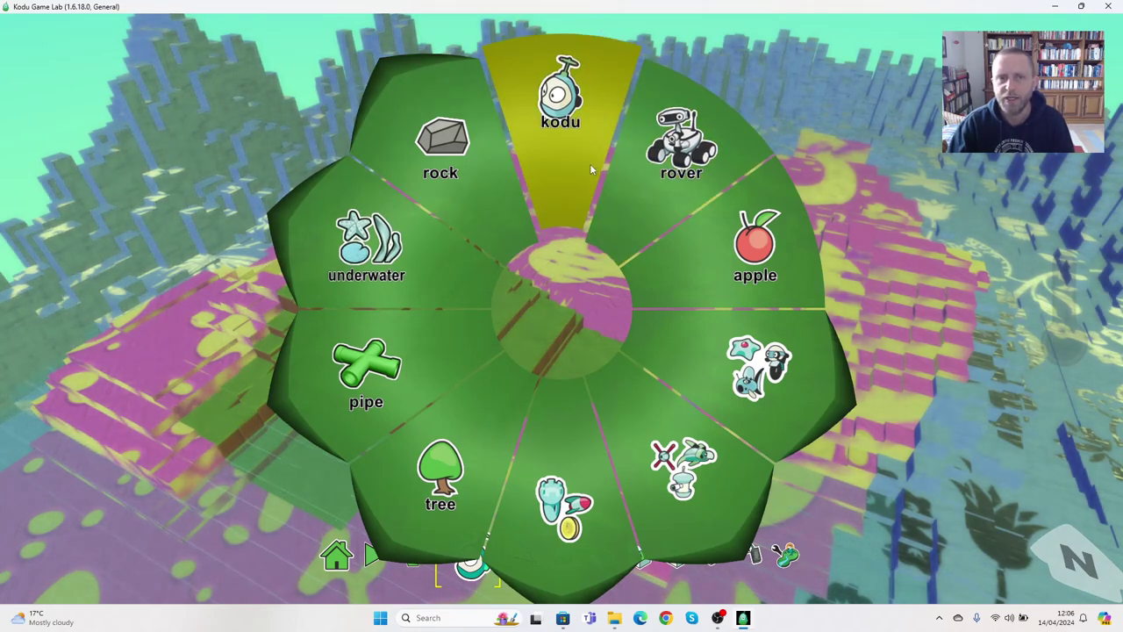
{"action": "left_click", "coordinate": [469, 521]}
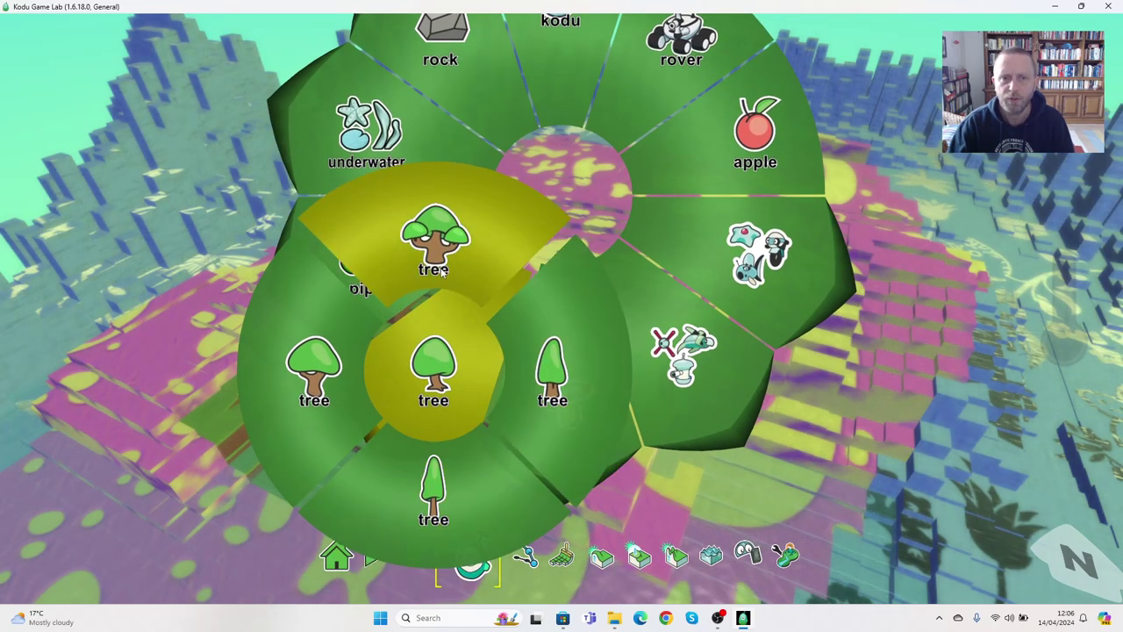
{"action": "left_click", "coordinate": [442, 271]}
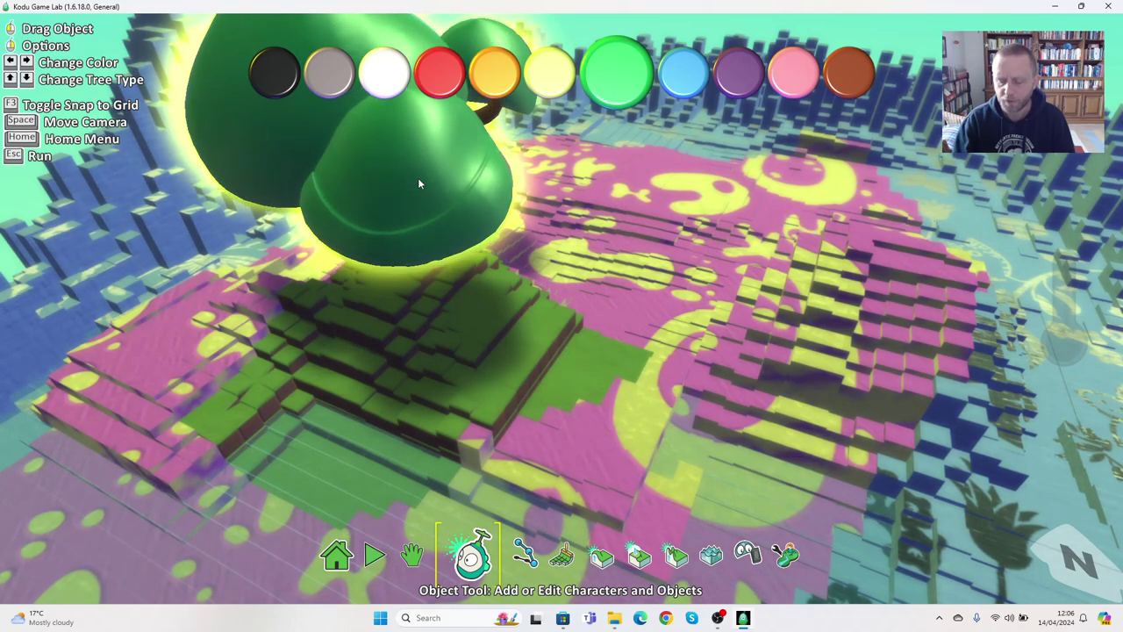
{"action": "key", "text": "Right"}
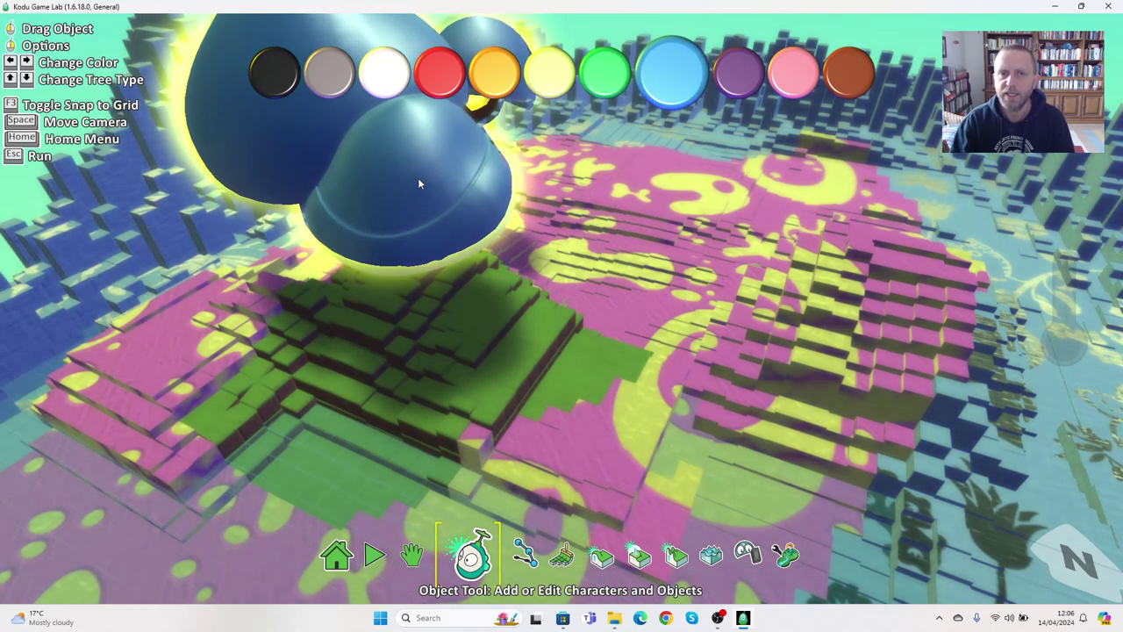
{"action": "key", "text": "Left"}
{"action": "key", "text": "Left"}
{"action": "key", "text": "Left"}
{"action": "key", "text": "Left"}
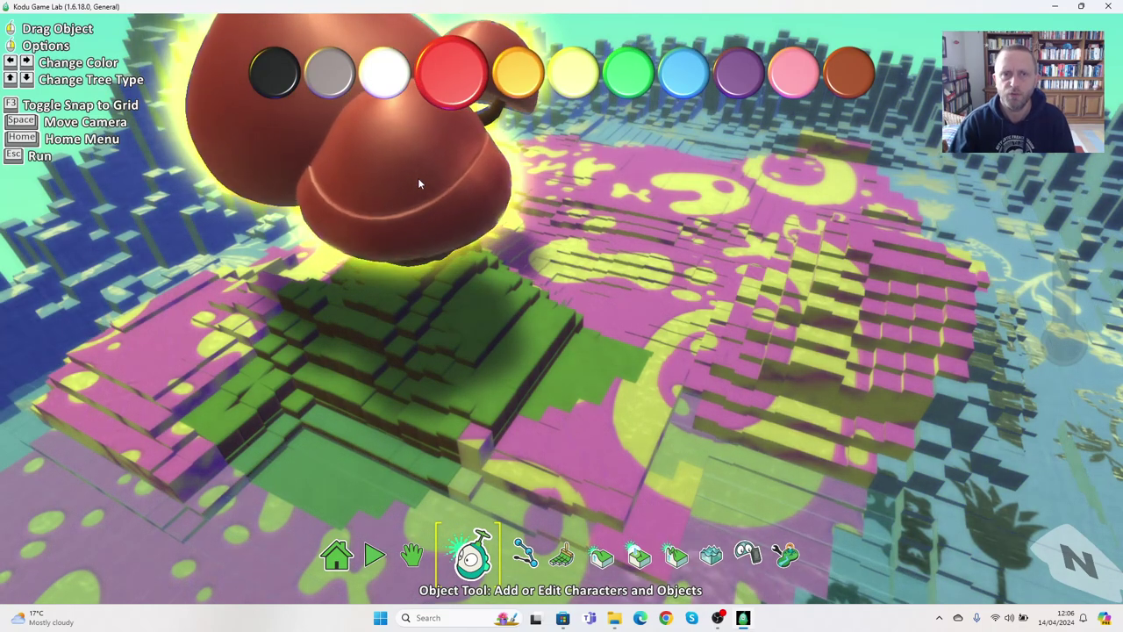
{"action": "right_click", "coordinate": [754, 277]}
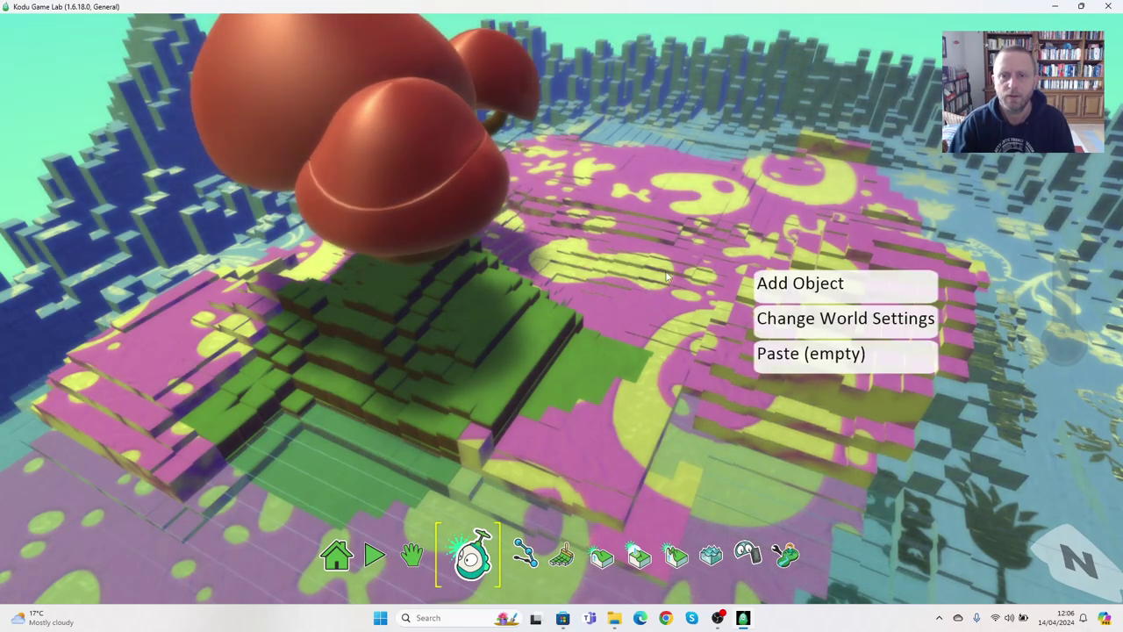
Orbit the camera around the red tree, then return to the Object Tool.
{"action": "left_click", "coordinate": [411, 554]}
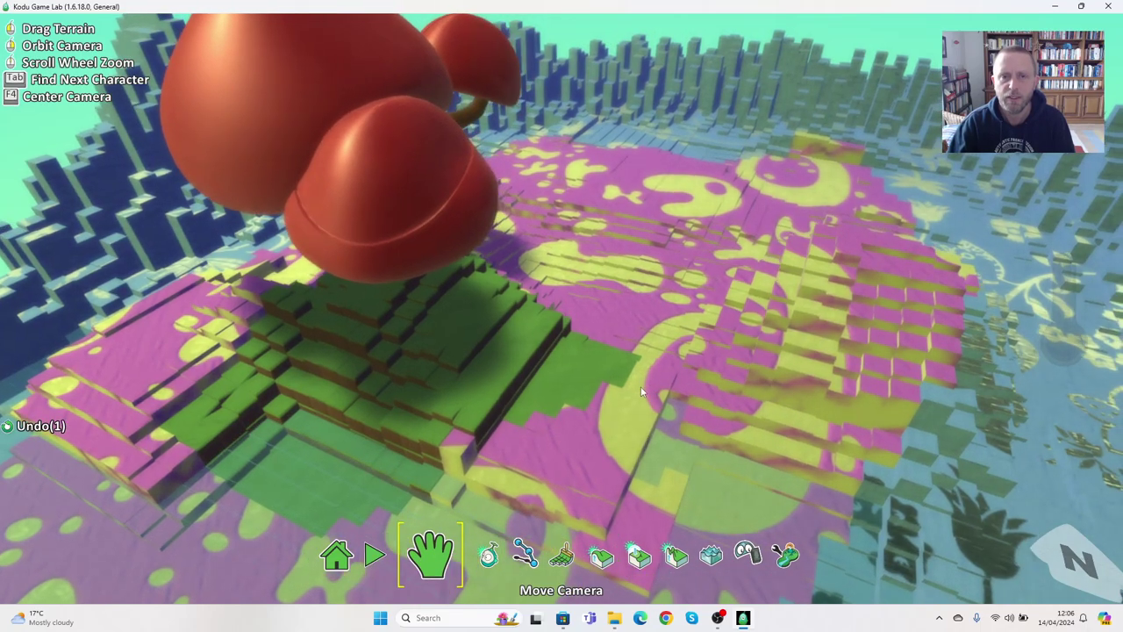
{"action": "right_click_drag", "start_coordinate": [642, 392], "coordinate": [410, 346]}
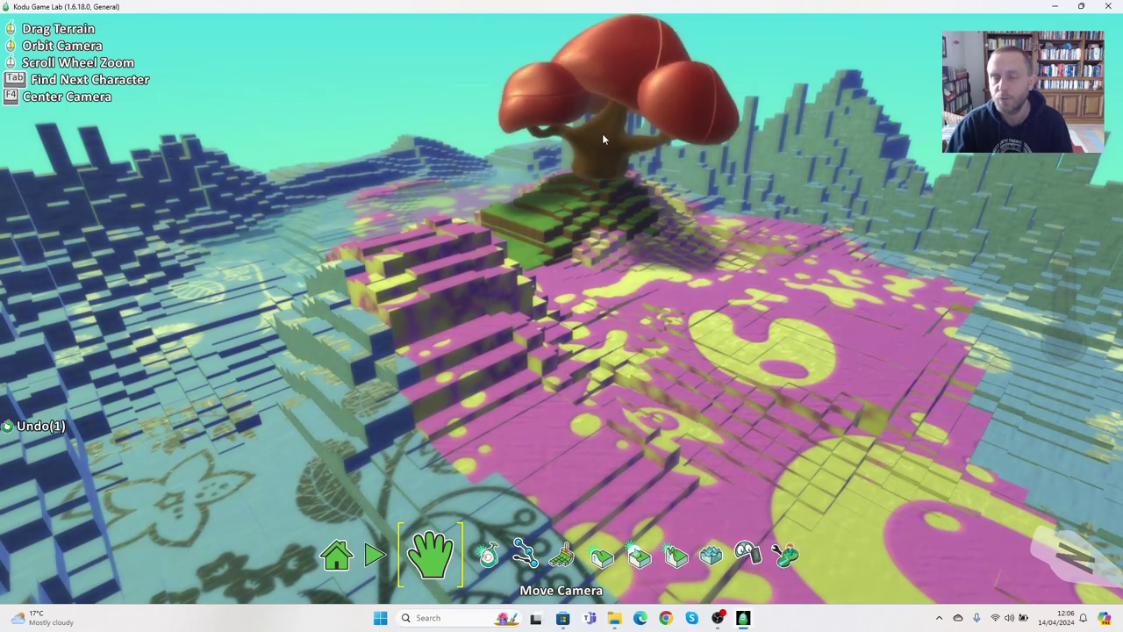
{"action": "left_click", "coordinate": [488, 554]}
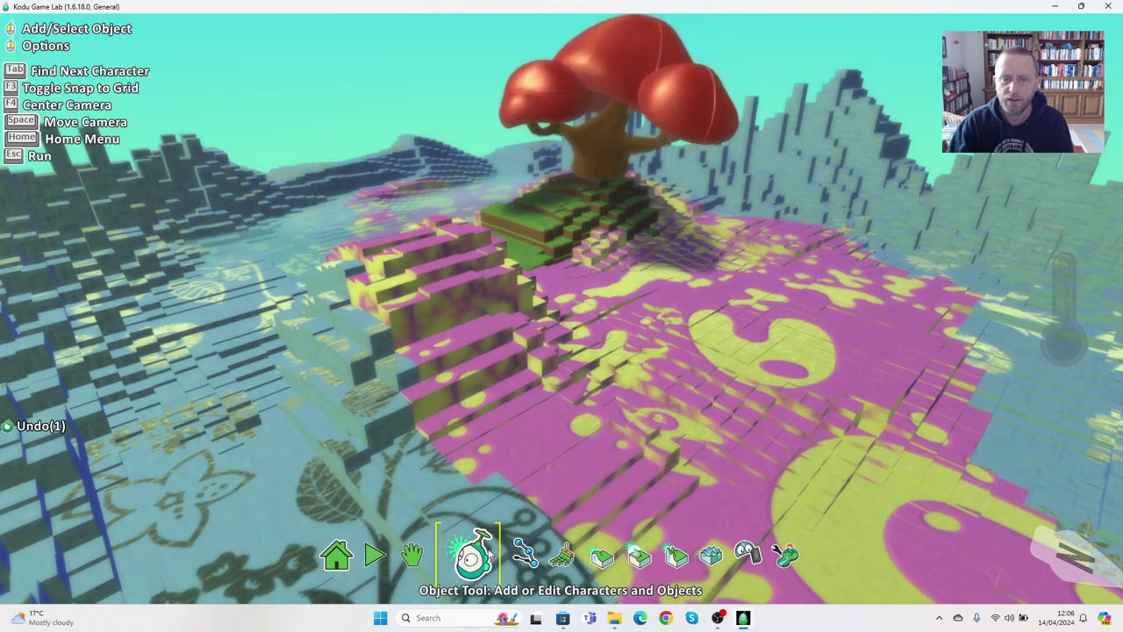
Browse the object groups and add a castle beside the red tree.
{"action": "left_click", "coordinate": [432, 238]}
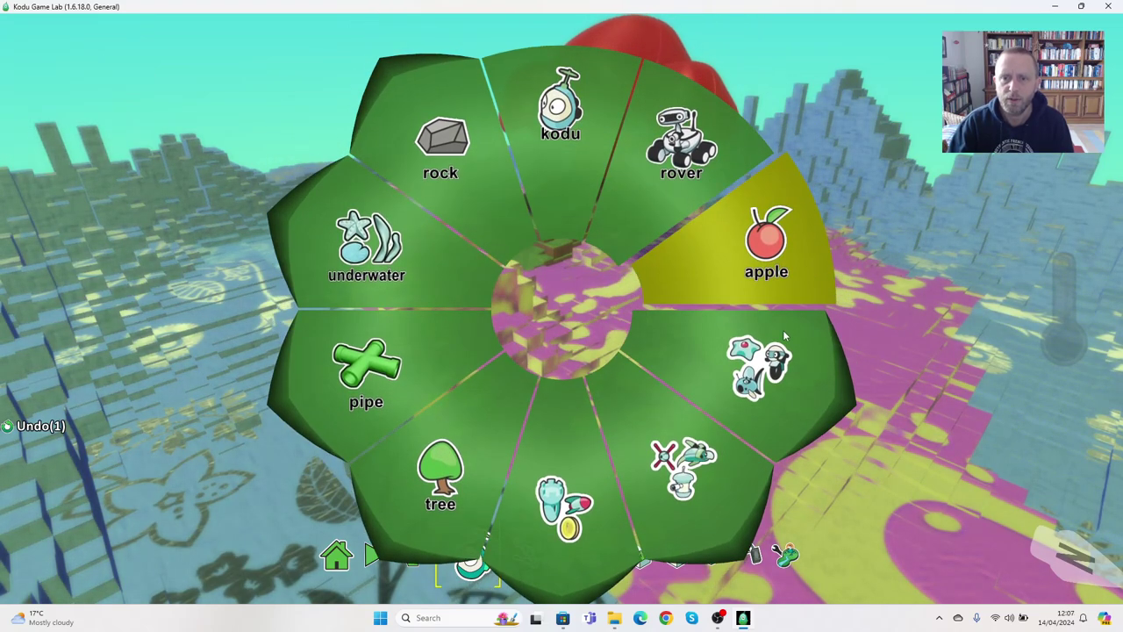
{"action": "left_click", "coordinate": [776, 373]}
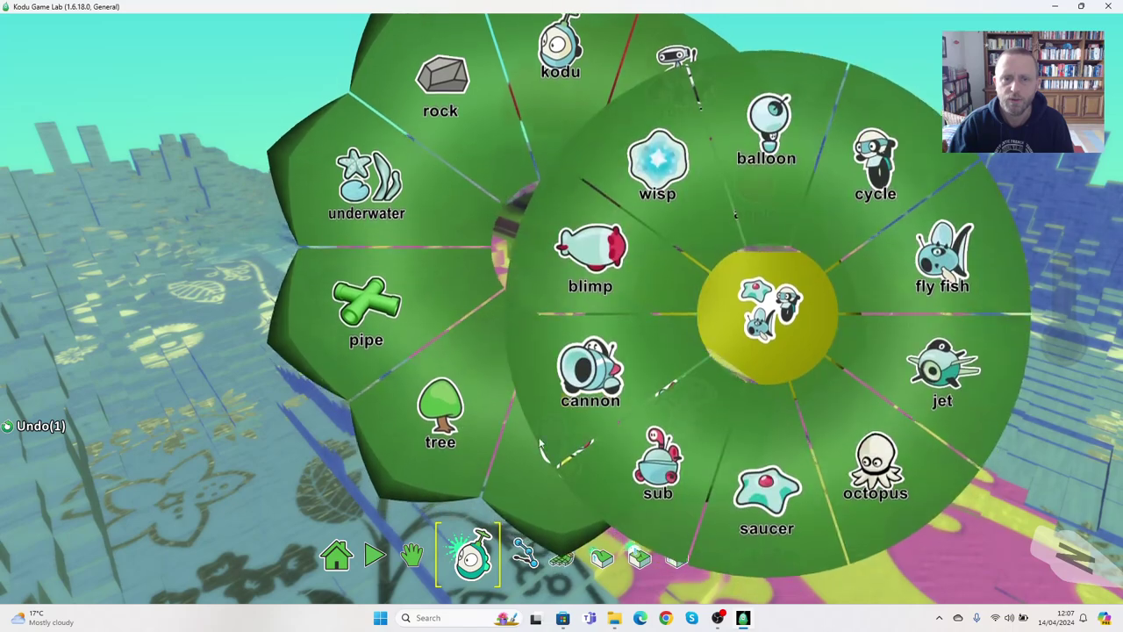
{"action": "right_click", "coordinate": [569, 484]}
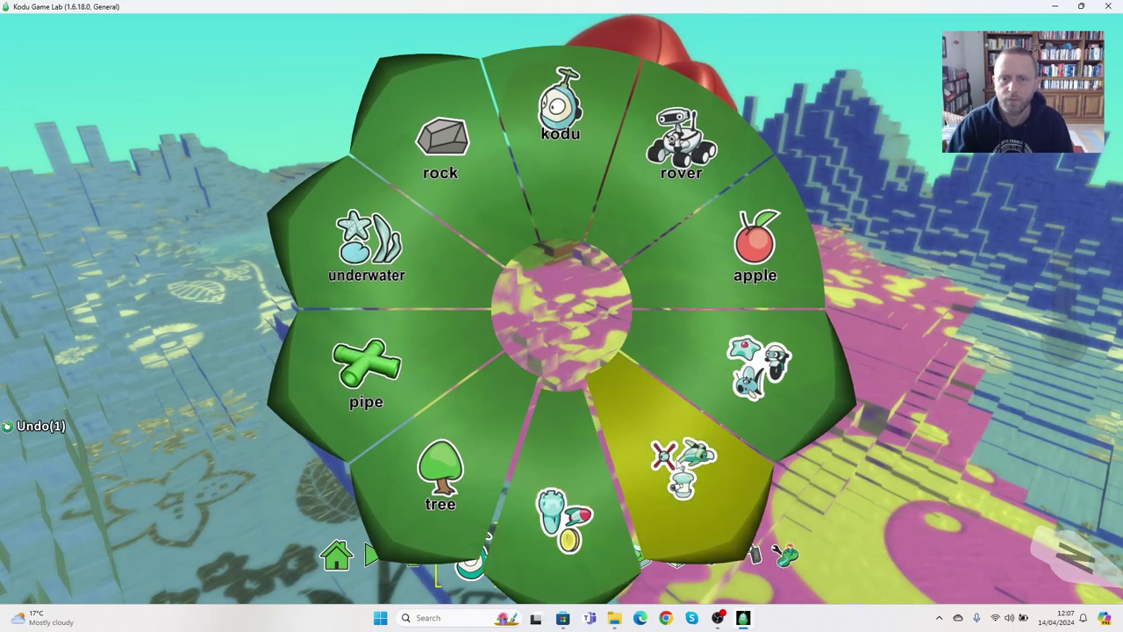
{"action": "left_click", "coordinate": [680, 456]}
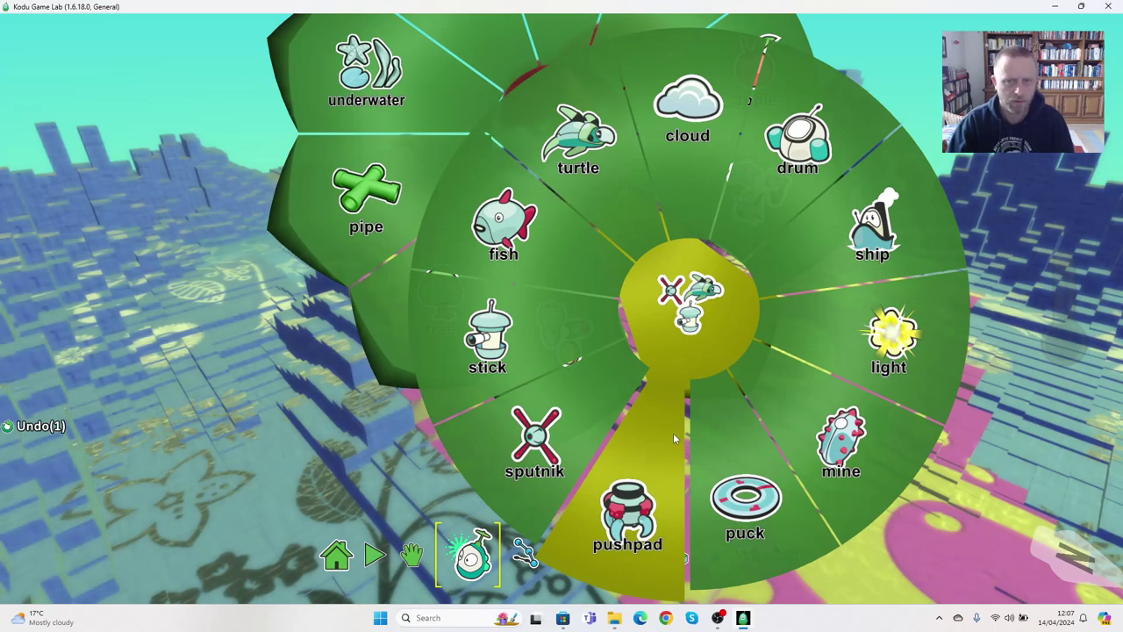
{"action": "right_click", "coordinate": [674, 439]}
{"action": "left_click", "coordinate": [587, 520]}
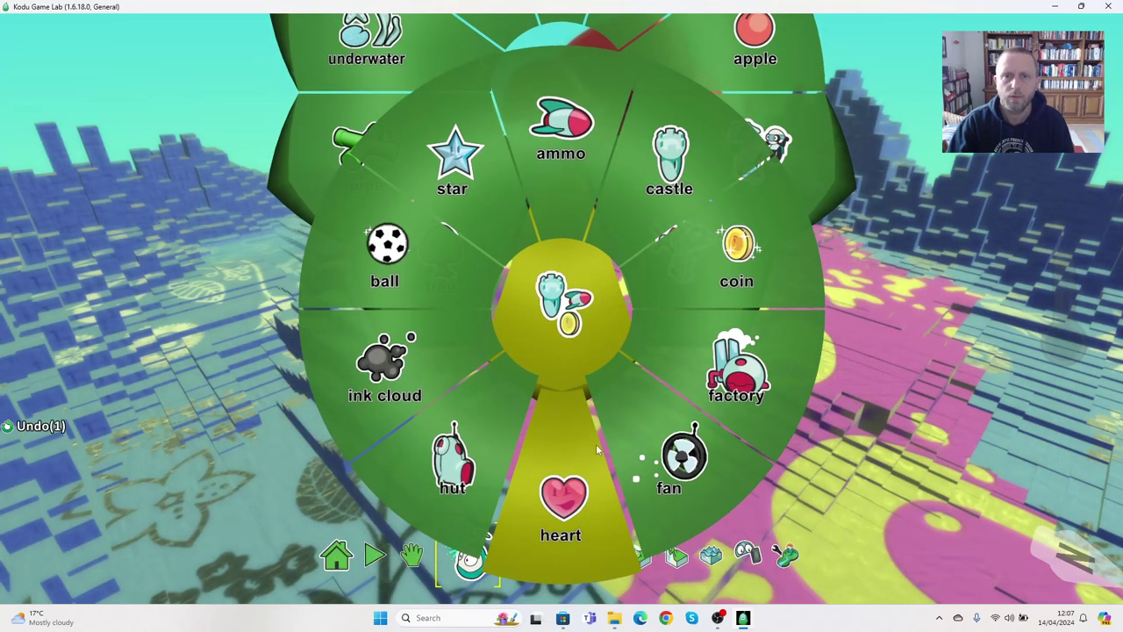
{"action": "left_click", "coordinate": [672, 181]}
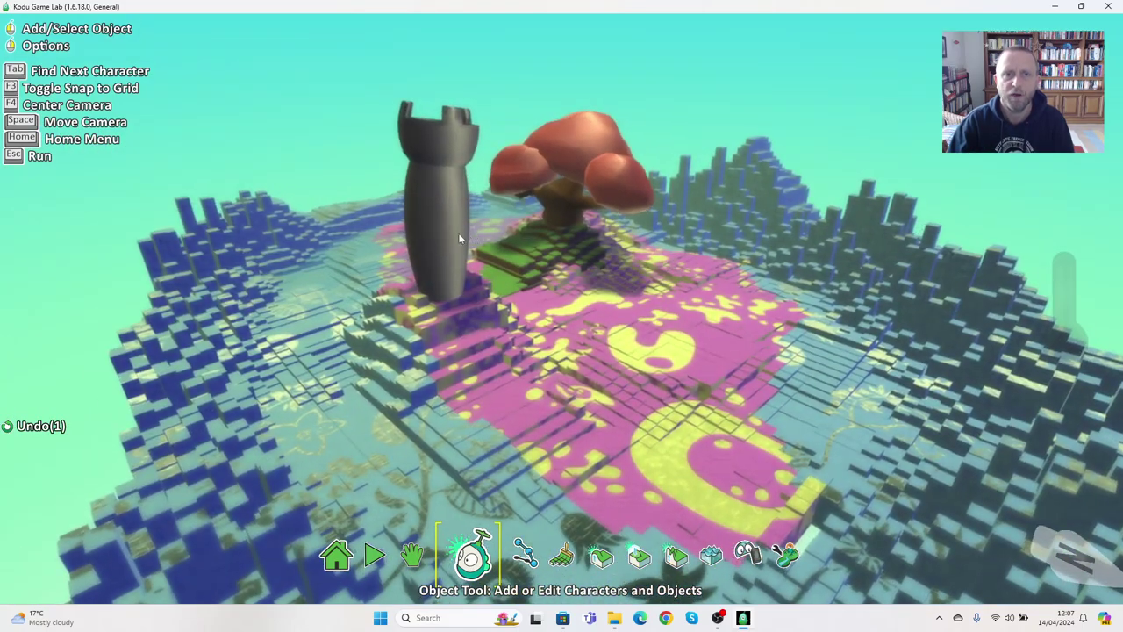
Step the castle's colour with the arrow keys until it is brown.
{"action": "mouse_move", "coordinate": [438, 235]}
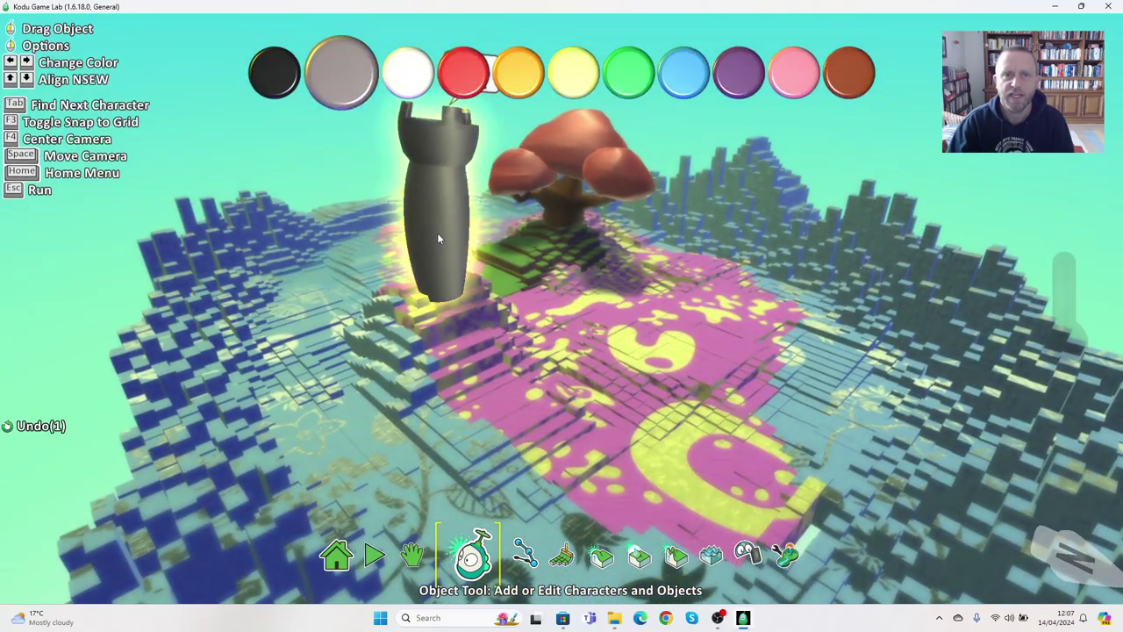
{"action": "key", "text": "Left"}
{"action": "key", "text": "Right"}
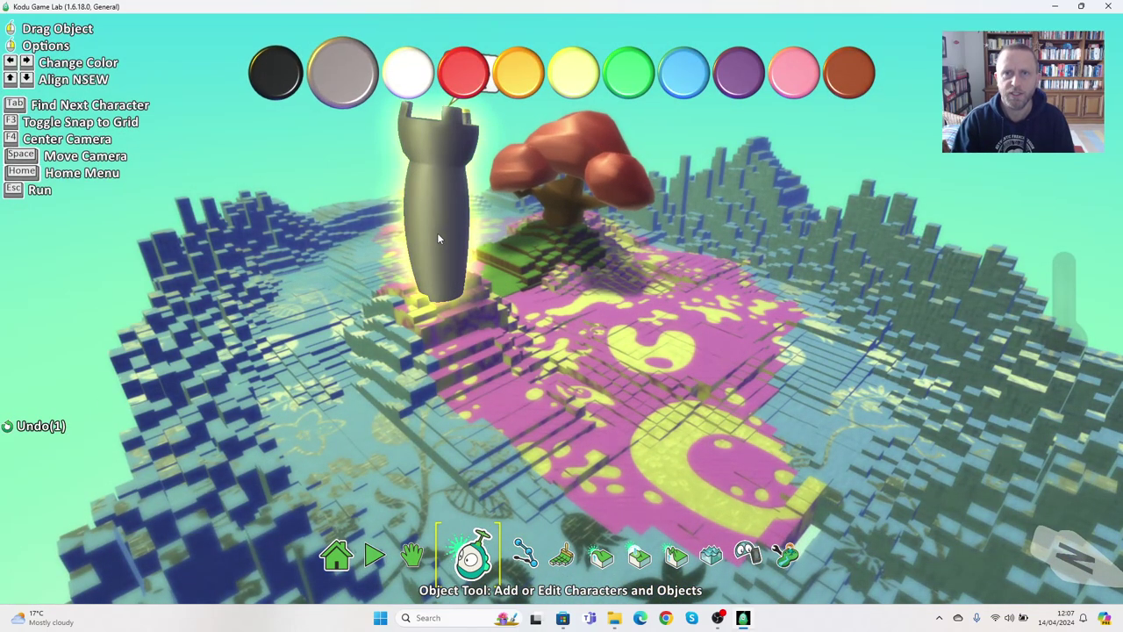
{"action": "key", "text": "Right"}
{"action": "key", "text": "Right"}
{"action": "key", "text": "Right"}
{"action": "key", "text": "Right"}
{"action": "key", "text": "Right"}
{"action": "key", "text": "Right"}
{"action": "key", "text": "Right"}
{"action": "key", "text": "Right"}
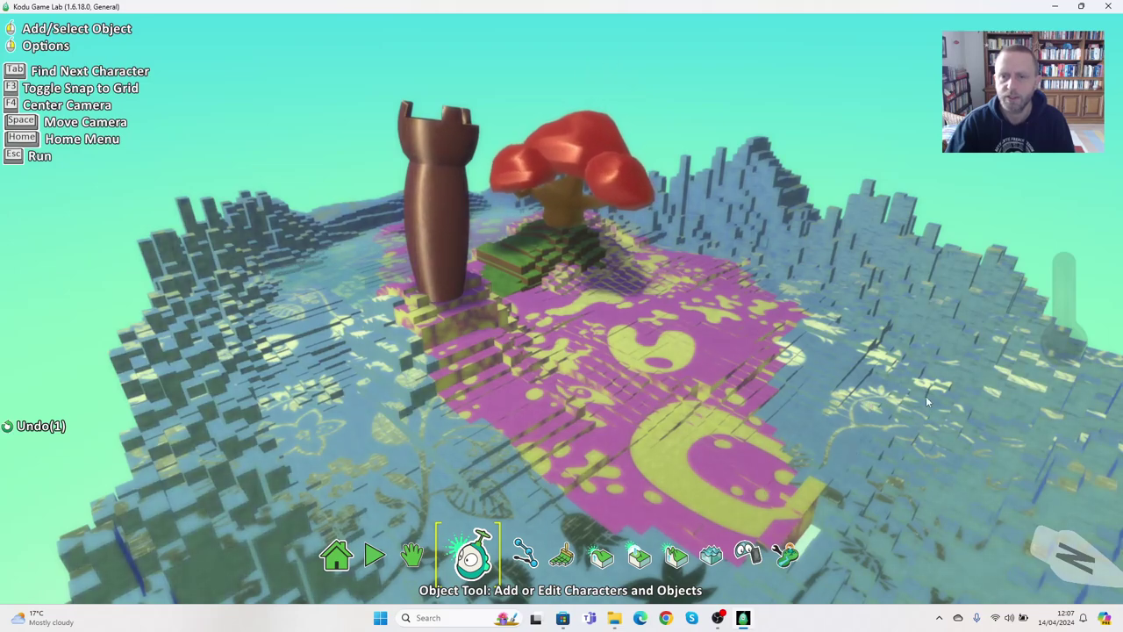
Add a Sedimentary rock on the right side and change its colour from red.
{"action": "left_click", "coordinate": [846, 358]}
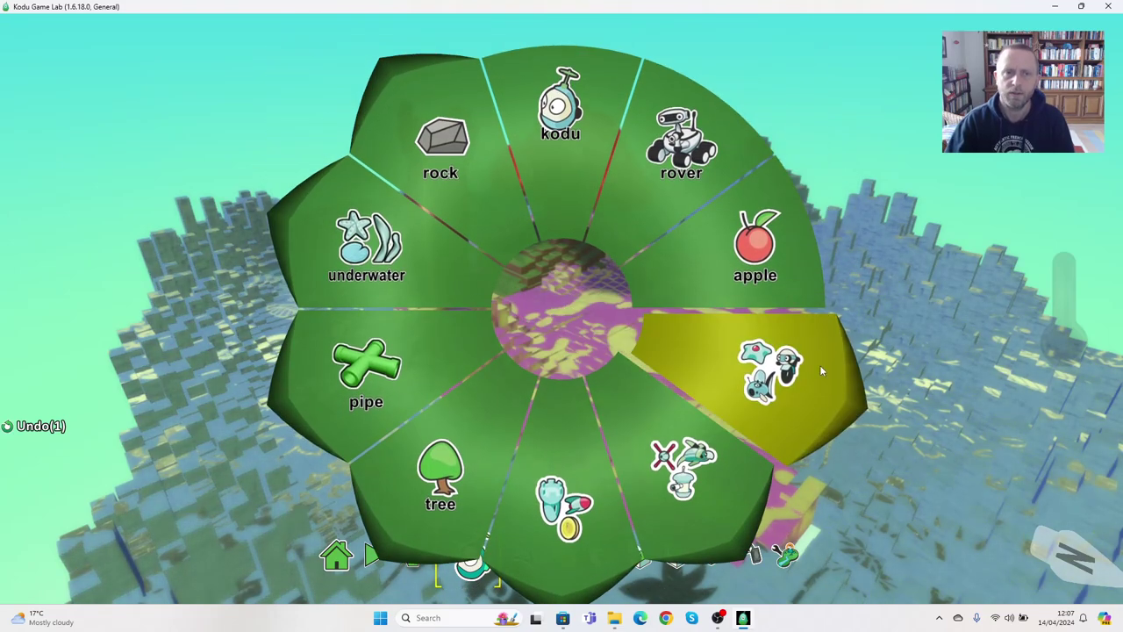
{"action": "left_click", "coordinate": [484, 190]}
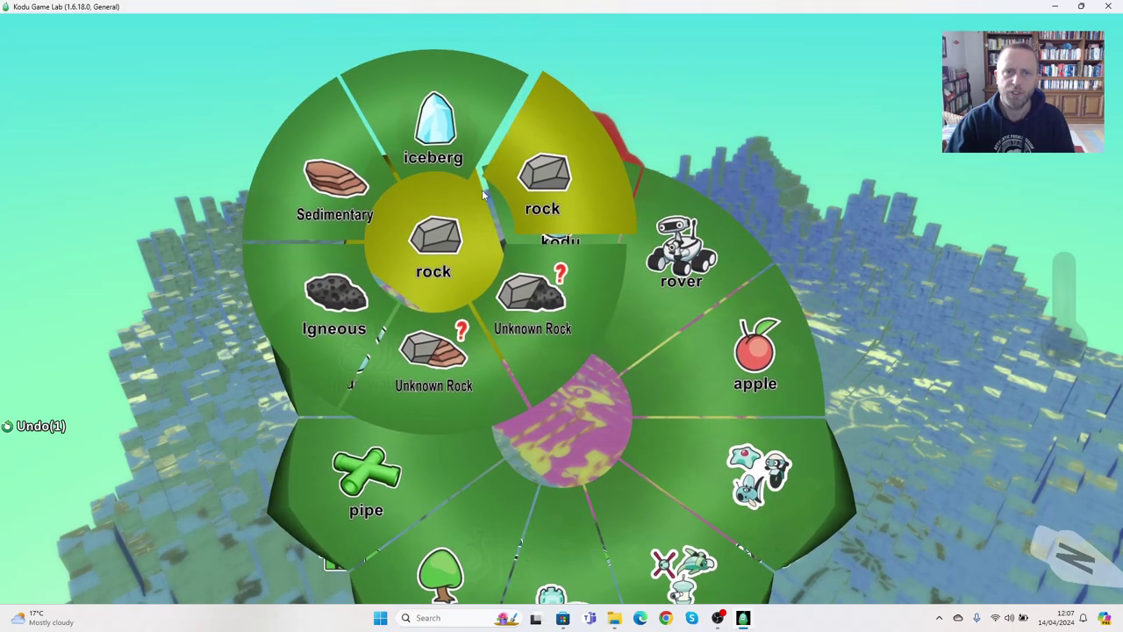
{"action": "left_click", "coordinate": [342, 205]}
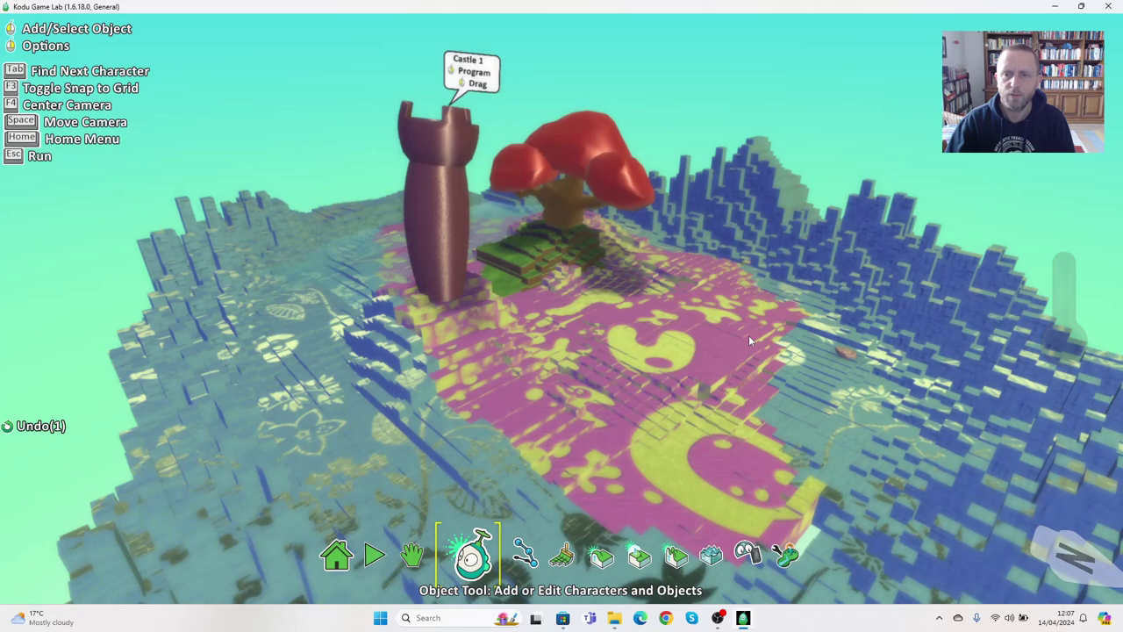
{"action": "key", "text": "Right"}
{"action": "key", "text": "Right"}
{"action": "key", "text": "Right"}
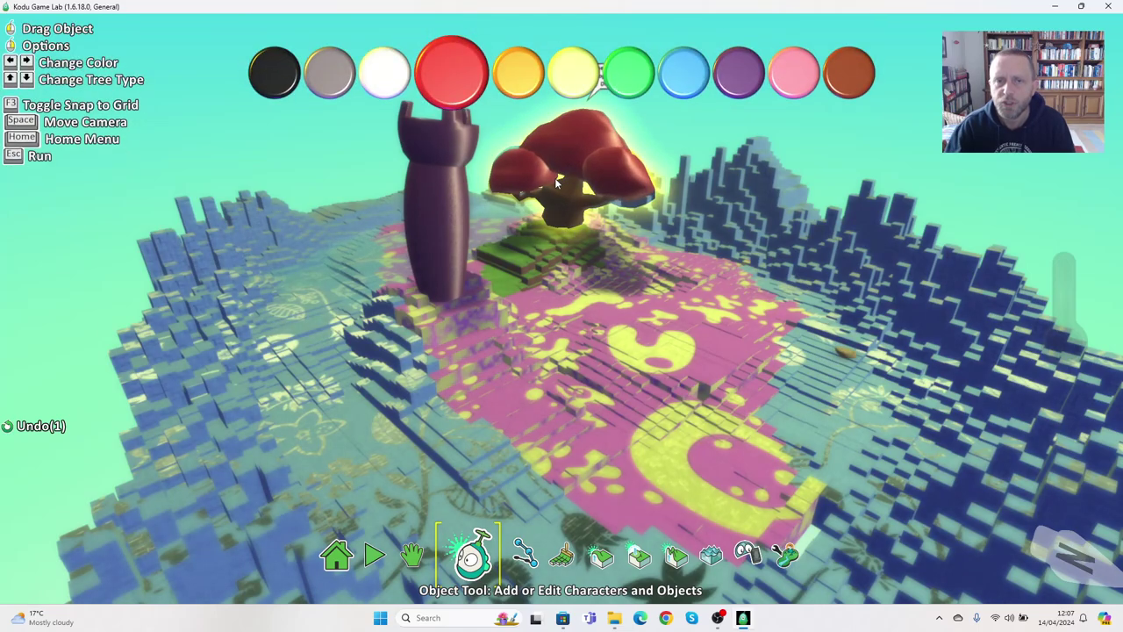
Dismiss the reopened object menu and nudge the small object by the tree slightly left.
{"action": "left_click", "coordinate": [532, 238]}
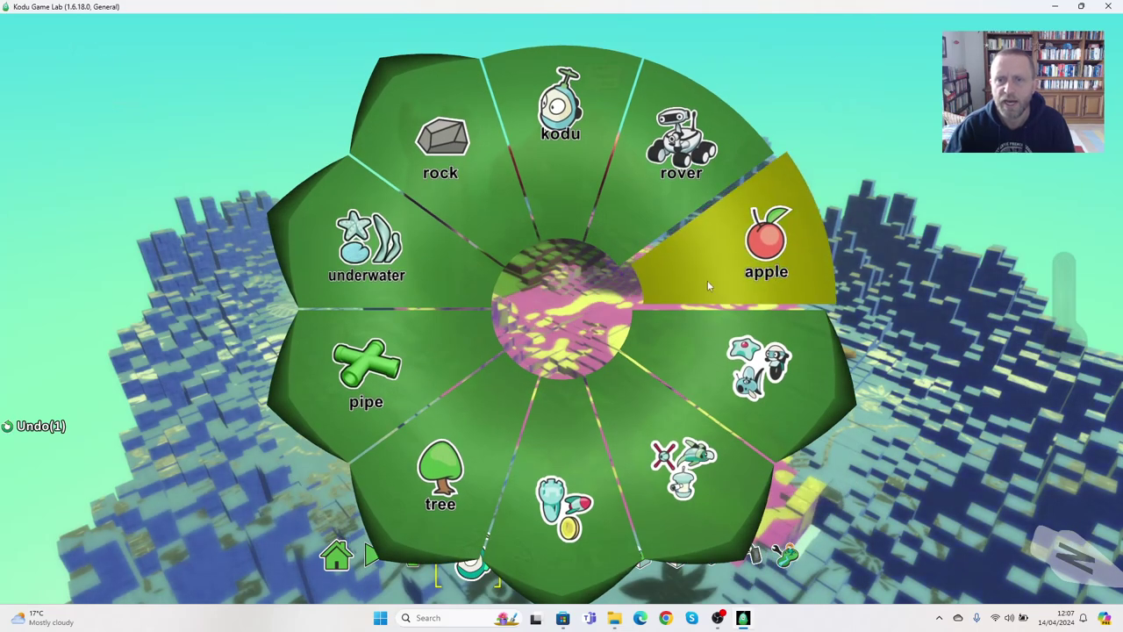
{"action": "key", "text": "Escape"}
{"action": "left_click", "coordinate": [566, 237]}
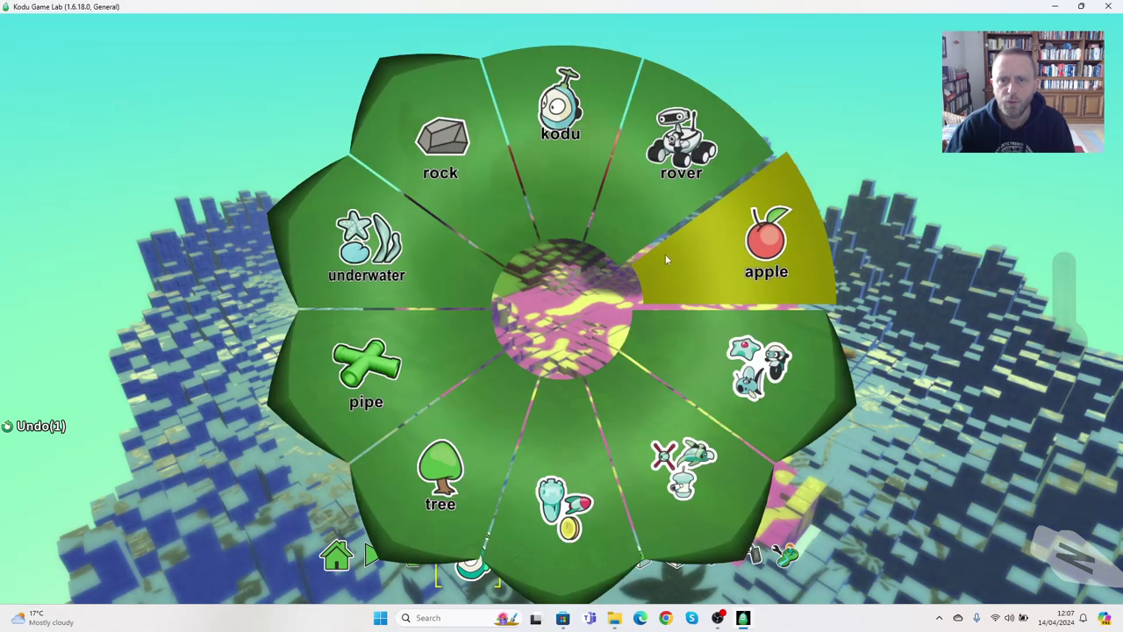
{"action": "key", "text": "Escape"}
{"action": "left_click_drag", "start_coordinate": [592, 271], "coordinate": [541, 246]}
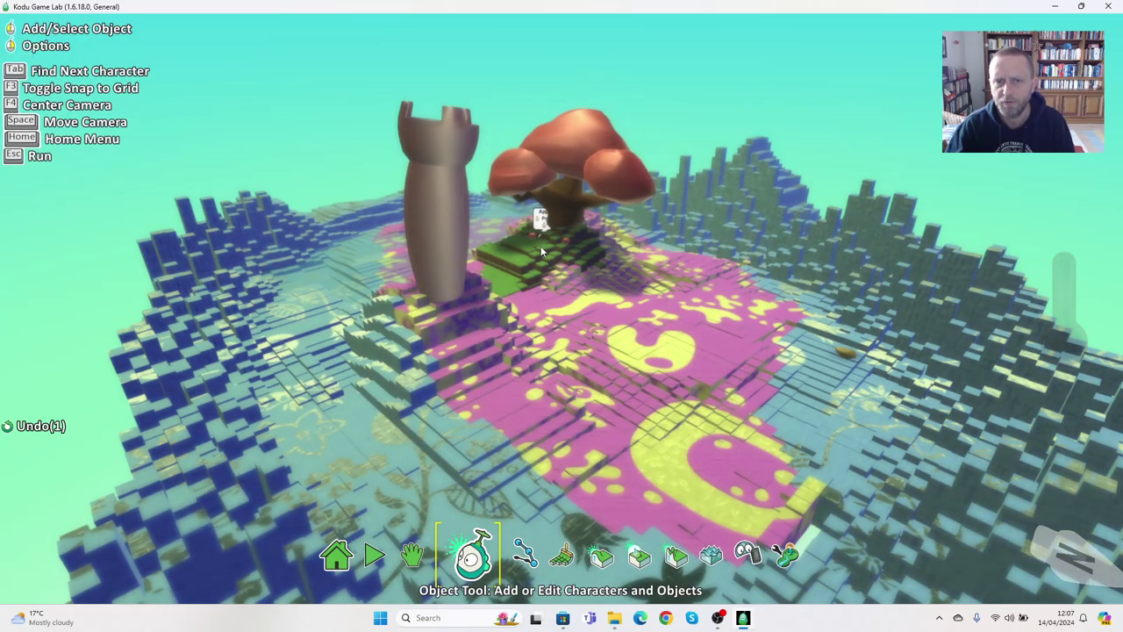
On the patterned ground, preview the kodu and rover cards, then open the bots group.
{"action": "left_click", "coordinate": [676, 354]}
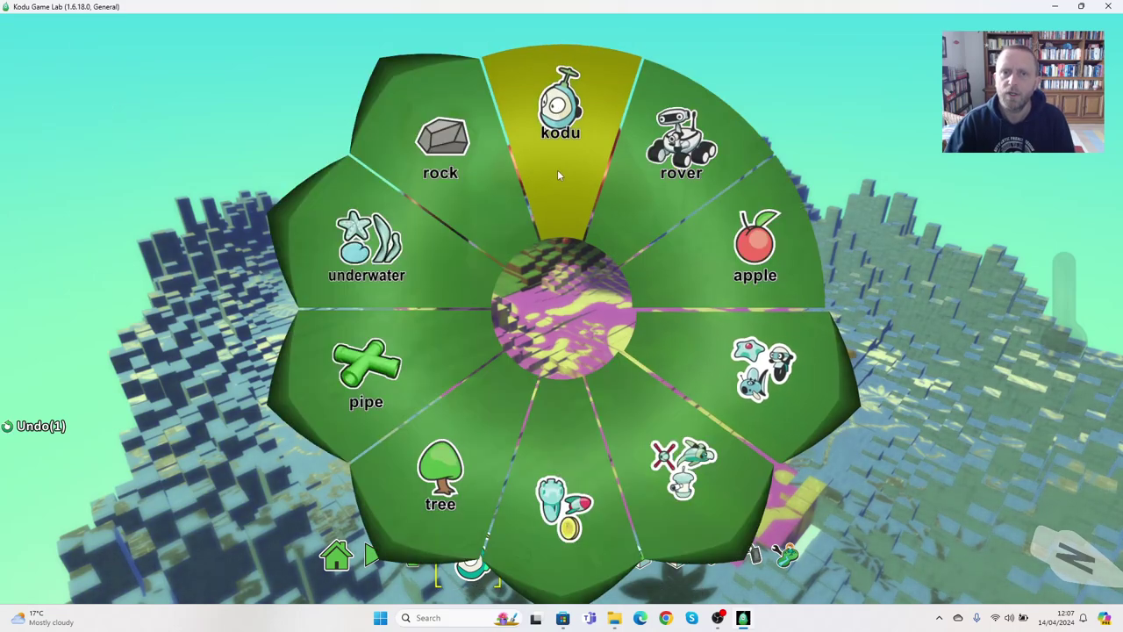
{"action": "mouse_move", "coordinate": [557, 173]}
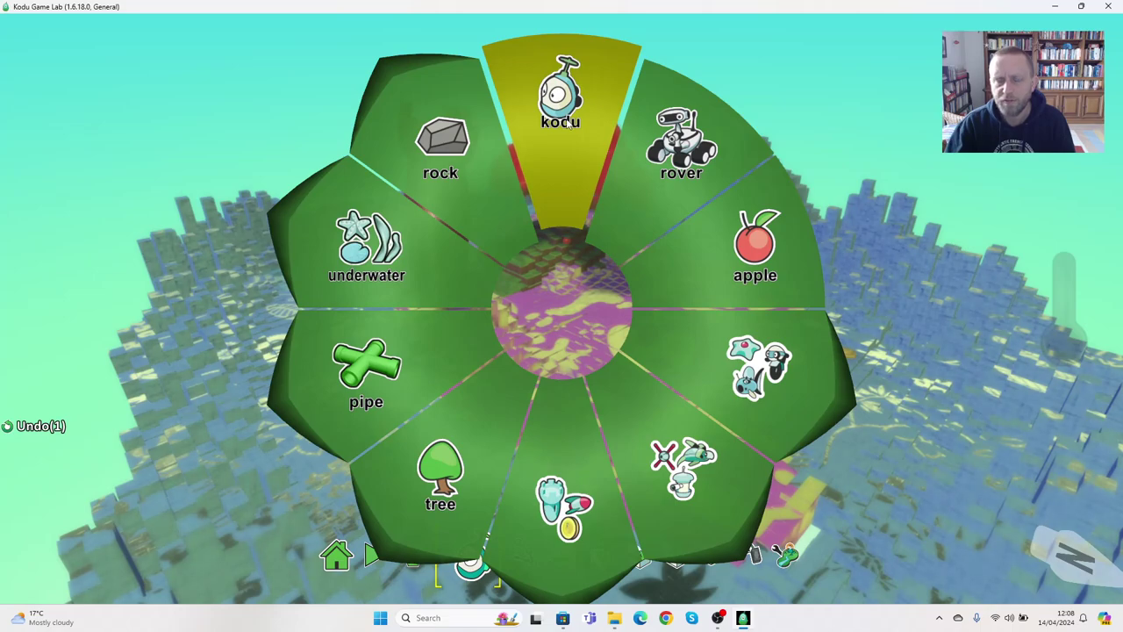
{"action": "mouse_move", "coordinate": [568, 125]}
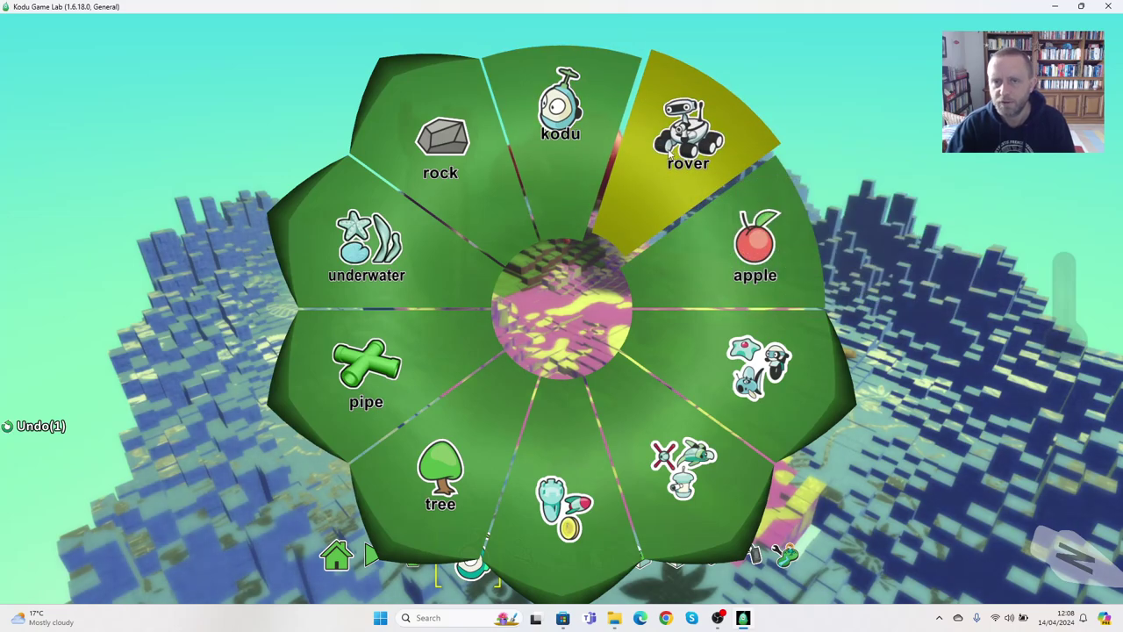
{"action": "mouse_move", "coordinate": [668, 153]}
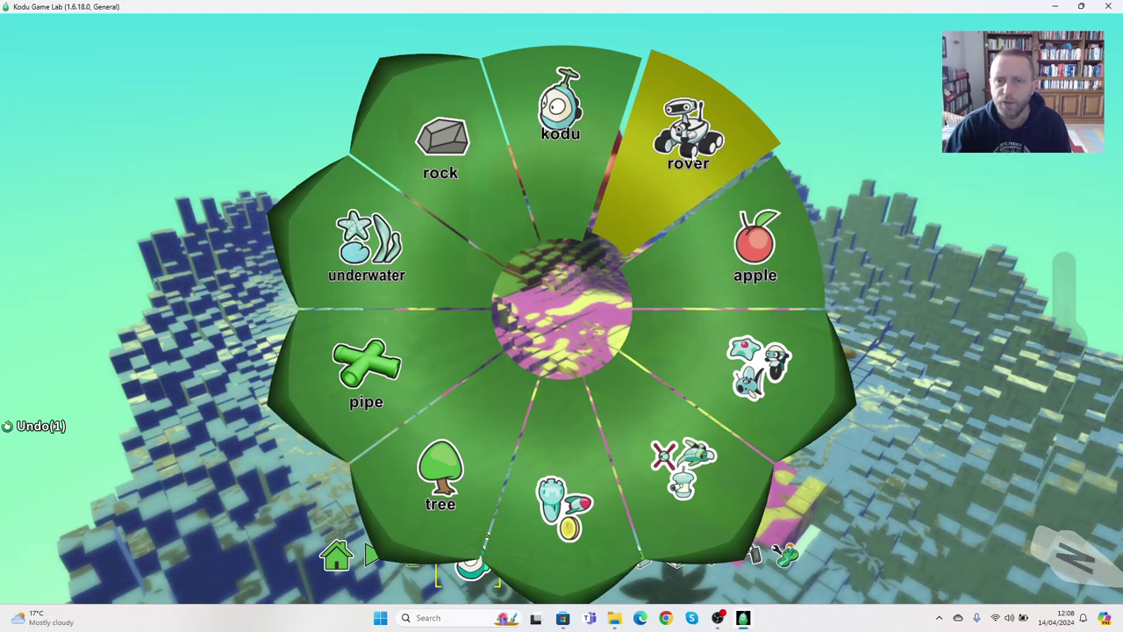
{"action": "left_click", "coordinate": [748, 347]}
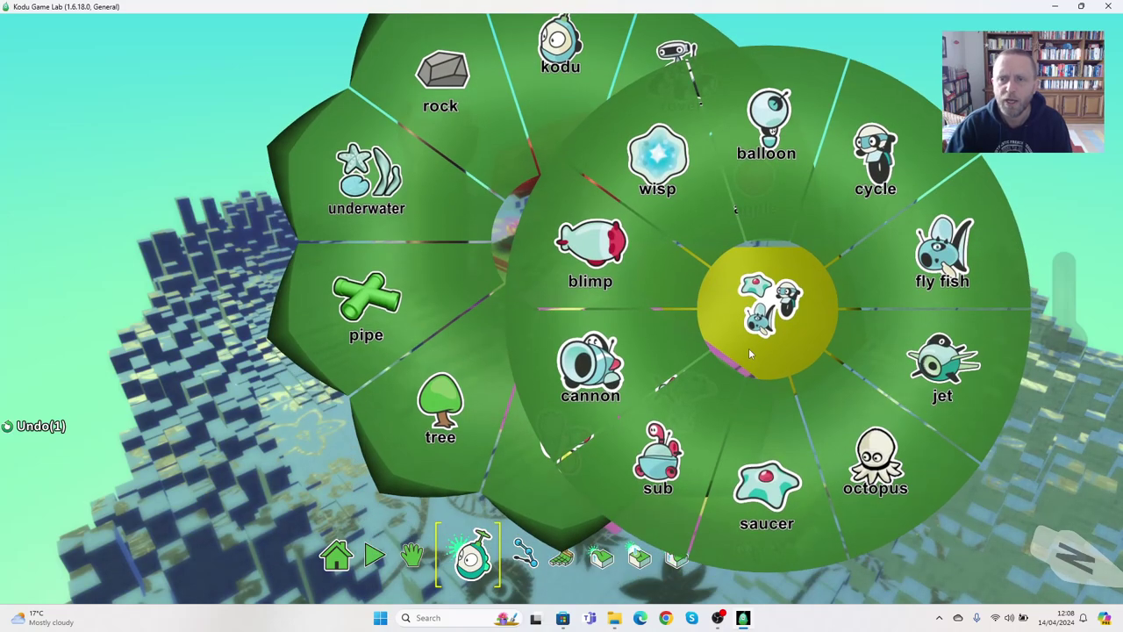
Add a fly fish and step its colour through grey to black.
{"action": "left_click", "coordinate": [939, 279]}
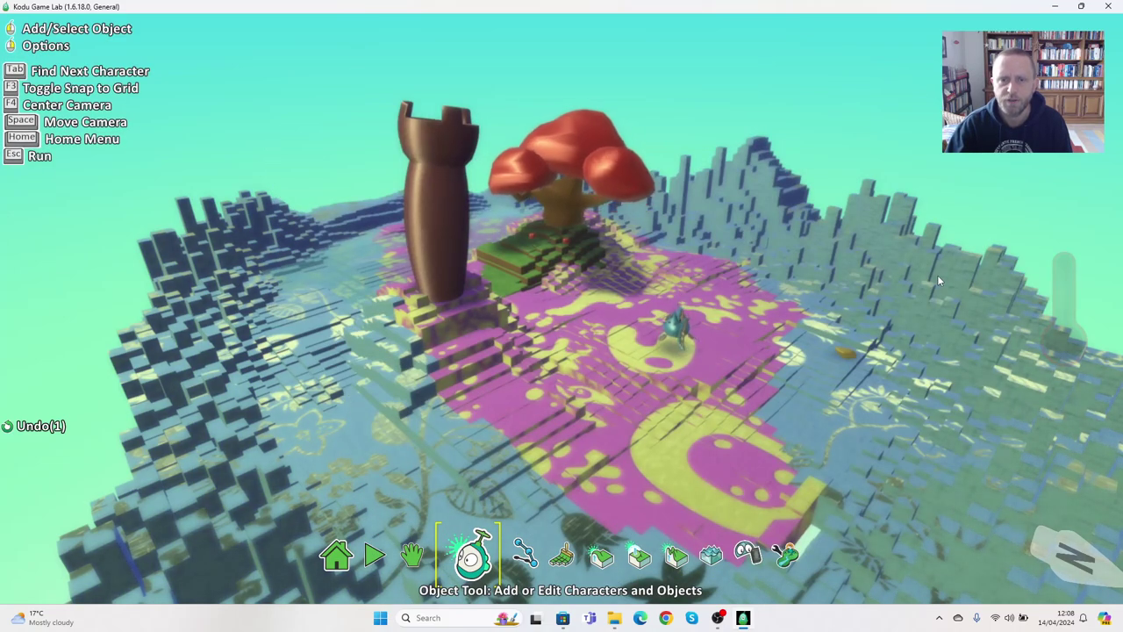
{"action": "mouse_move", "coordinate": [677, 325]}
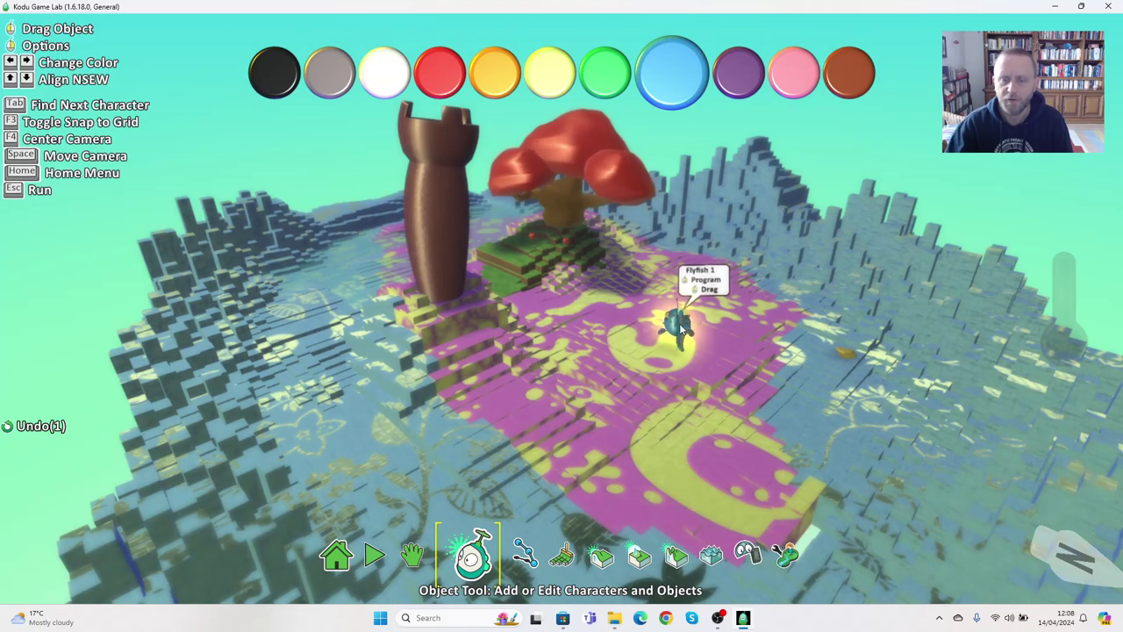
{"action": "key", "text": "Left"}
{"action": "key", "text": "Left"}
{"action": "key", "text": "Left"}
{"action": "key", "text": "Left"}
{"action": "key", "text": "Left"}
{"action": "key", "text": "Left"}
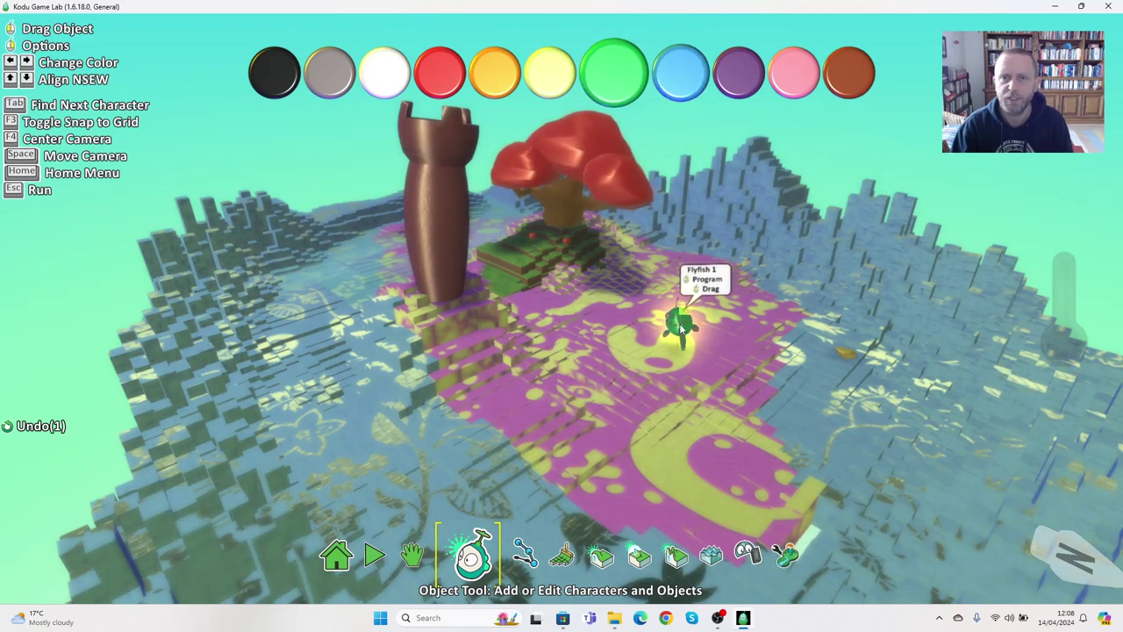
{"action": "key", "text": "Left"}
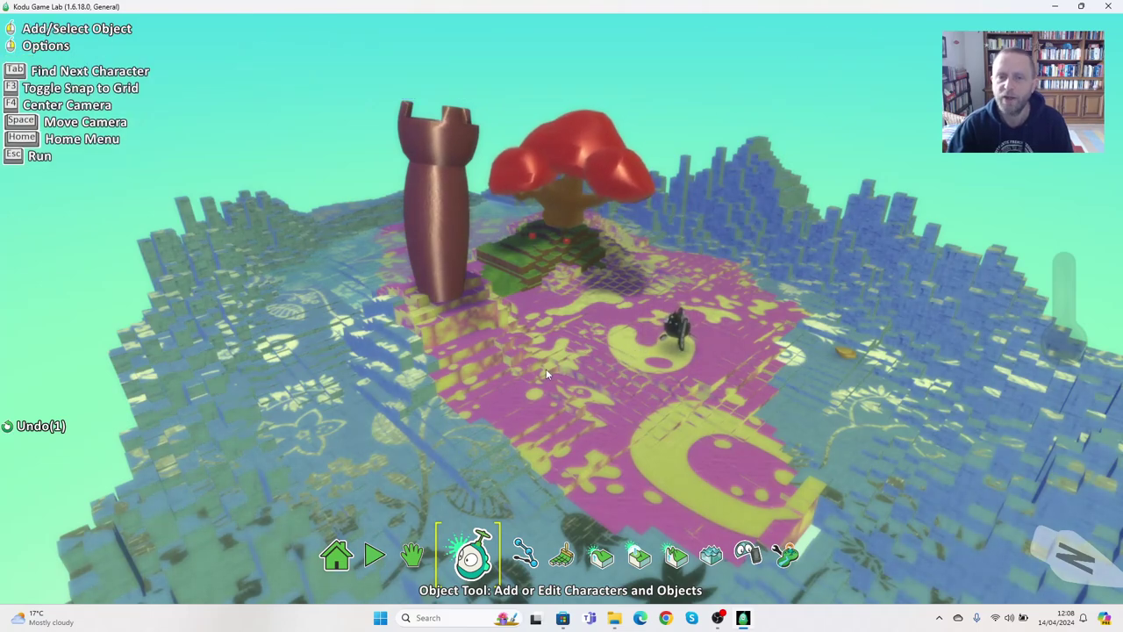
Add a cycle from the bots group near the left edge and recolour it orange.
{"action": "left_click", "coordinate": [312, 298]}
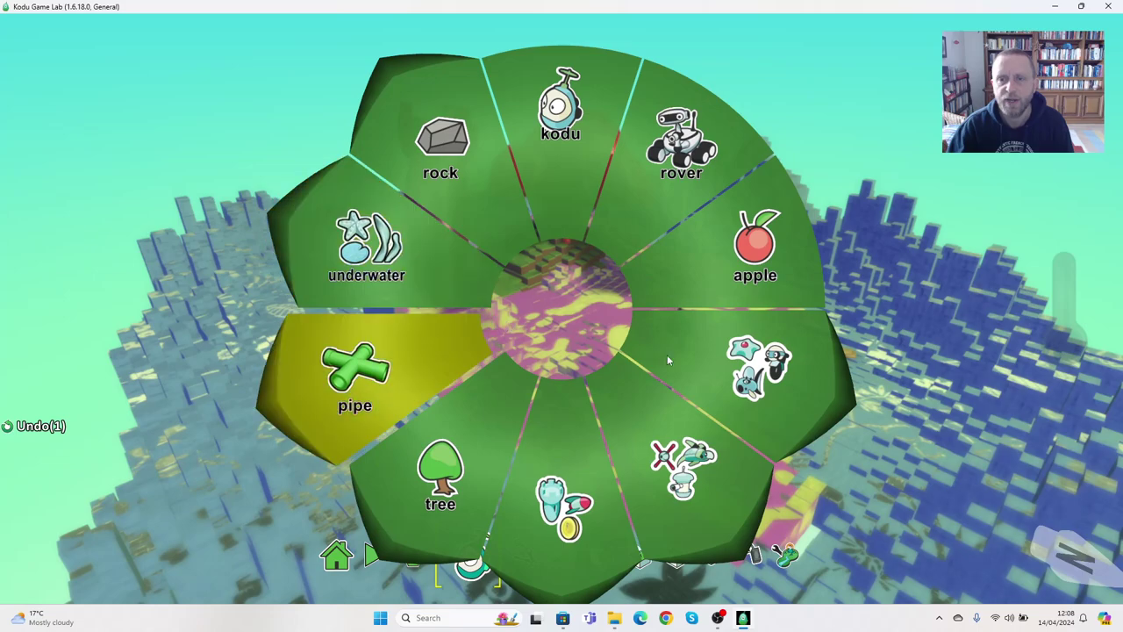
{"action": "left_click", "coordinate": [733, 382]}
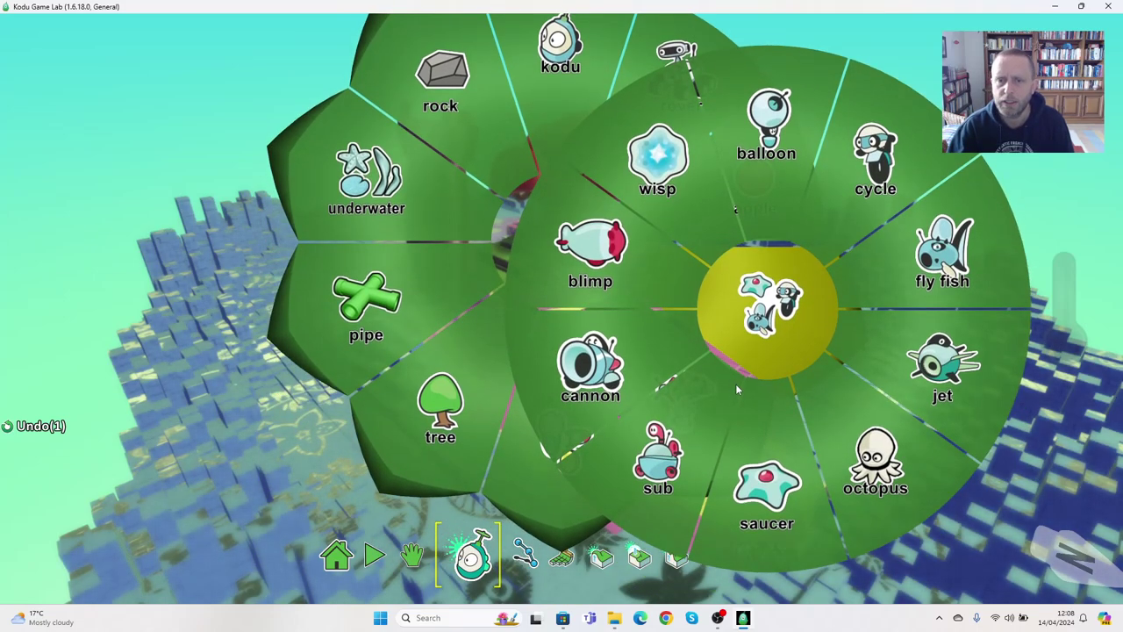
{"action": "left_click", "coordinate": [840, 205]}
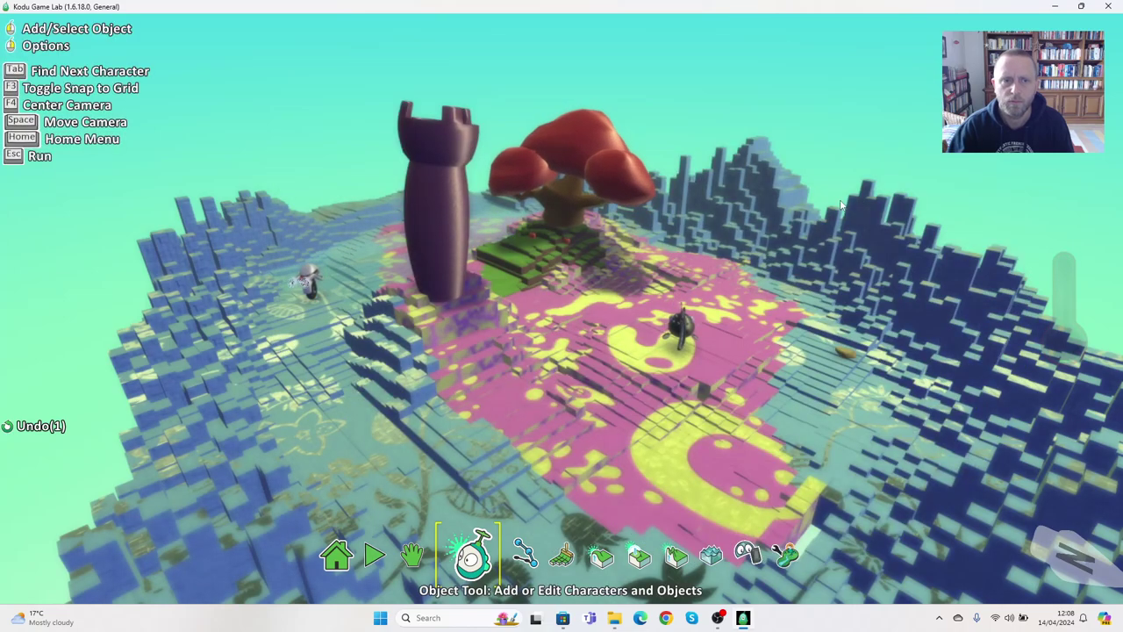
{"action": "mouse_move", "coordinate": [308, 281]}
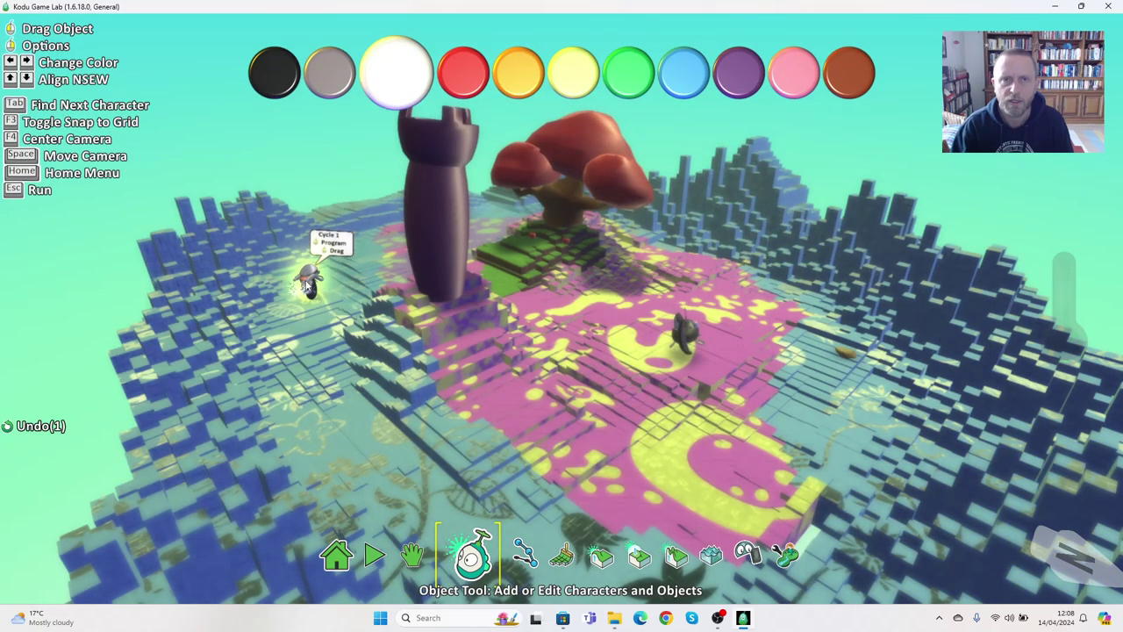
{"action": "key", "text": "Right"}
{"action": "key", "text": "Right"}
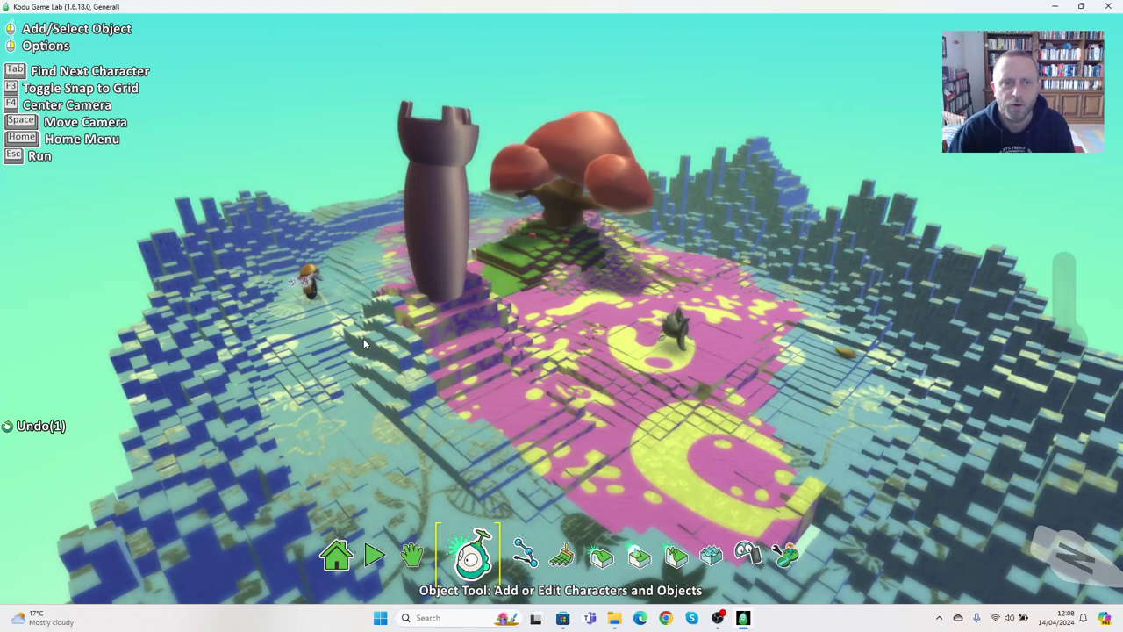
{"action": "mouse_move", "coordinate": [435, 227]}
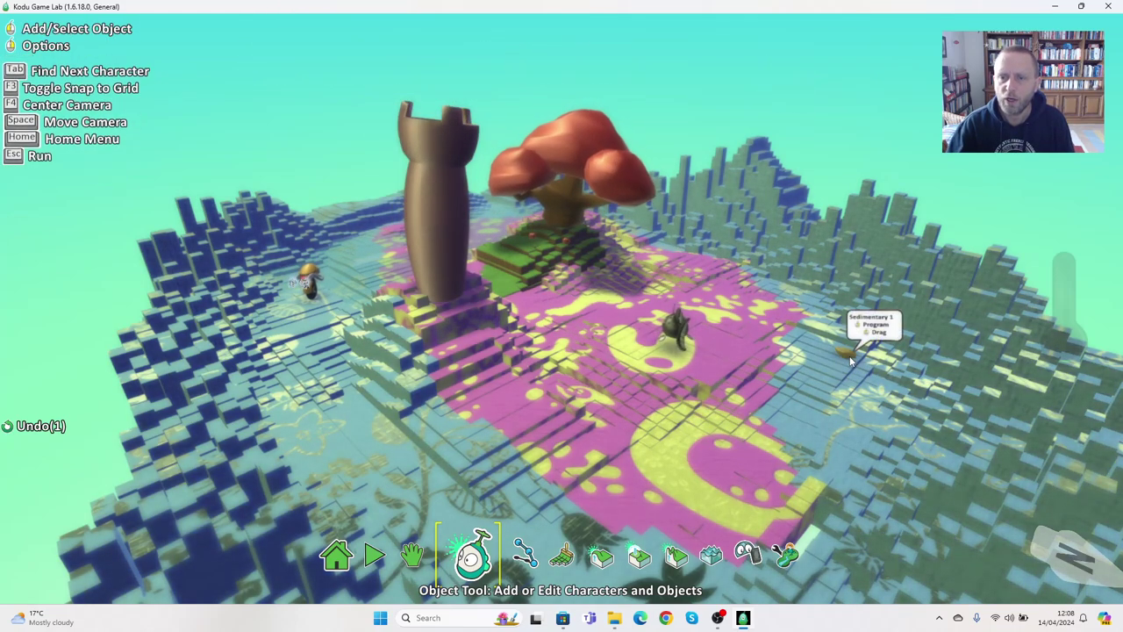
{"action": "mouse_move", "coordinate": [851, 359]}
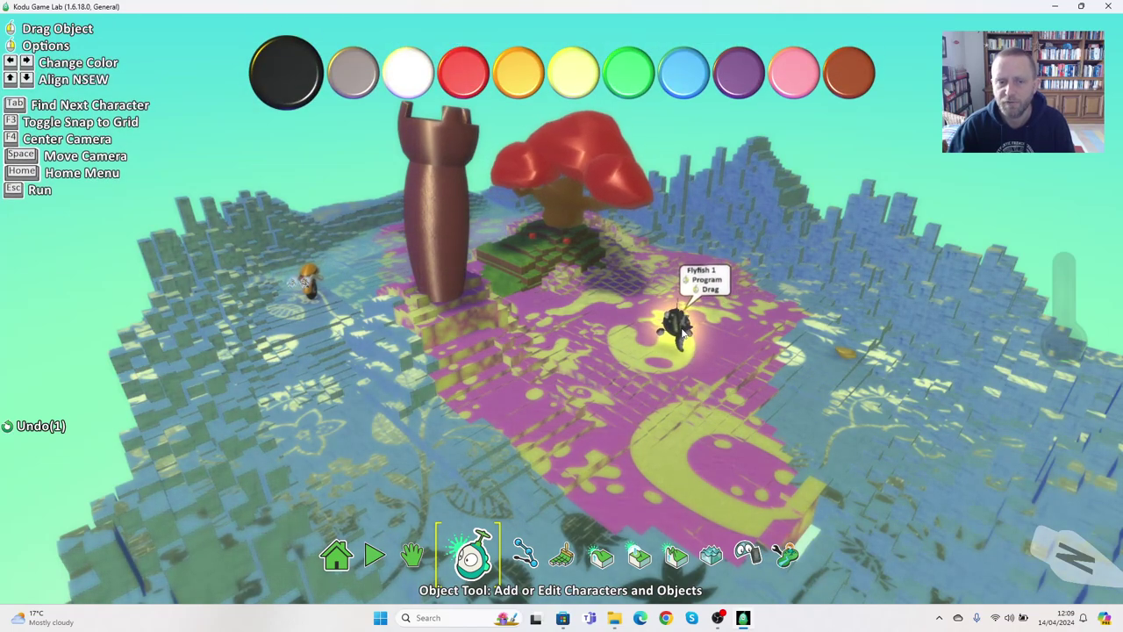
Save via Home > Save my world, confirm overwriting the existing Test world, and reopen Home.
{"action": "left_click", "coordinate": [346, 558]}
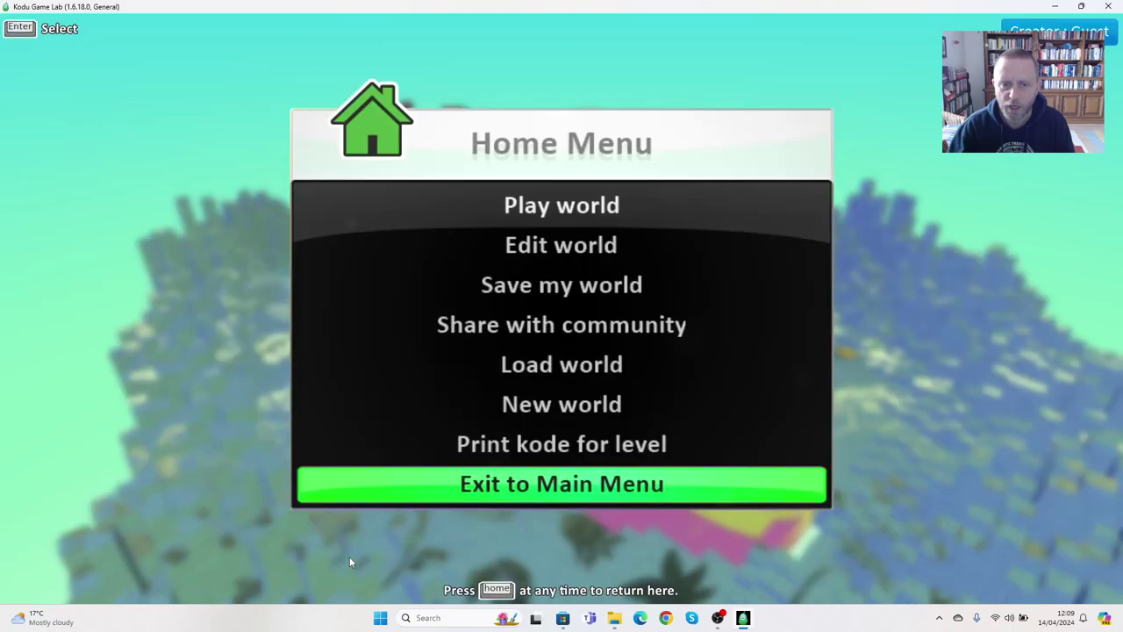
{"action": "left_click", "coordinate": [480, 299]}
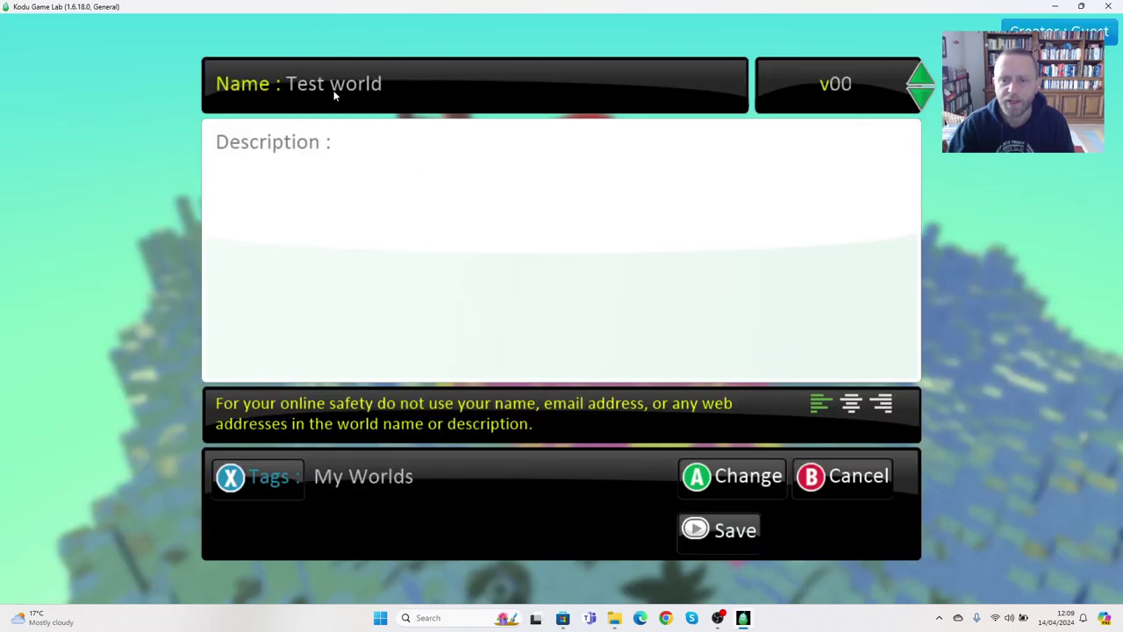
{"action": "left_click", "coordinate": [728, 532]}
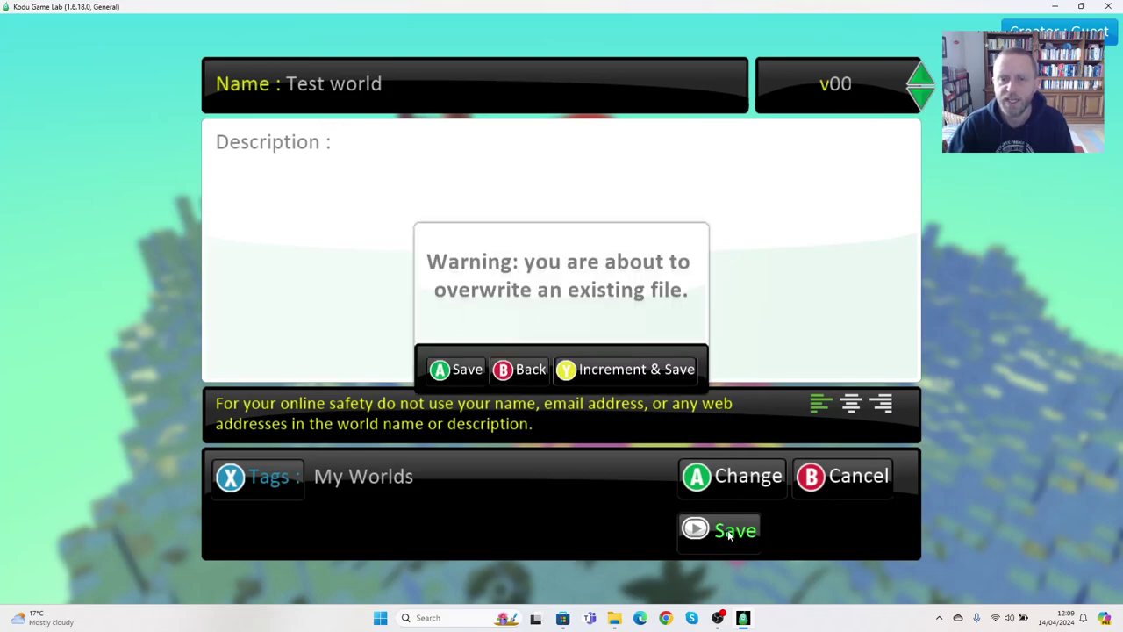
{"action": "left_click", "coordinate": [472, 372]}
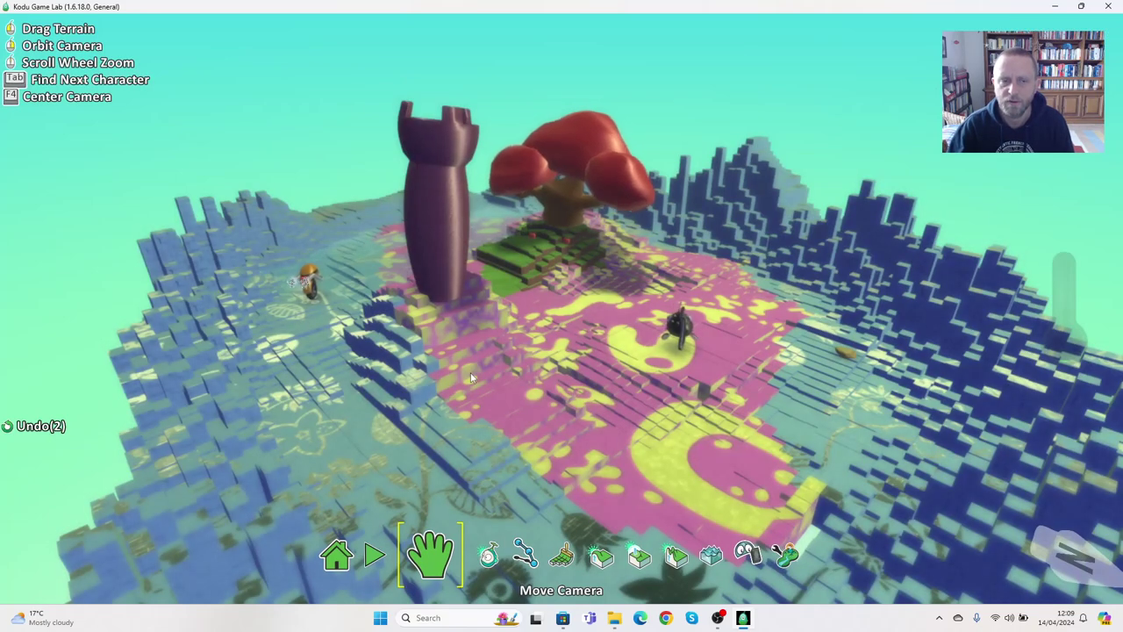
{"action": "left_click", "coordinate": [340, 561]}
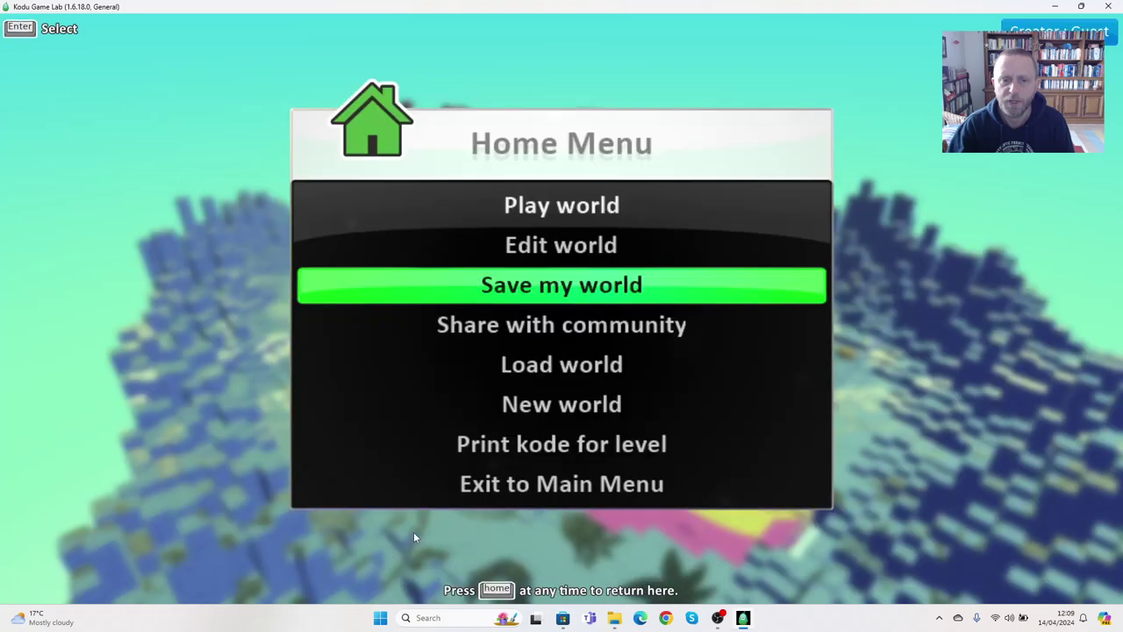